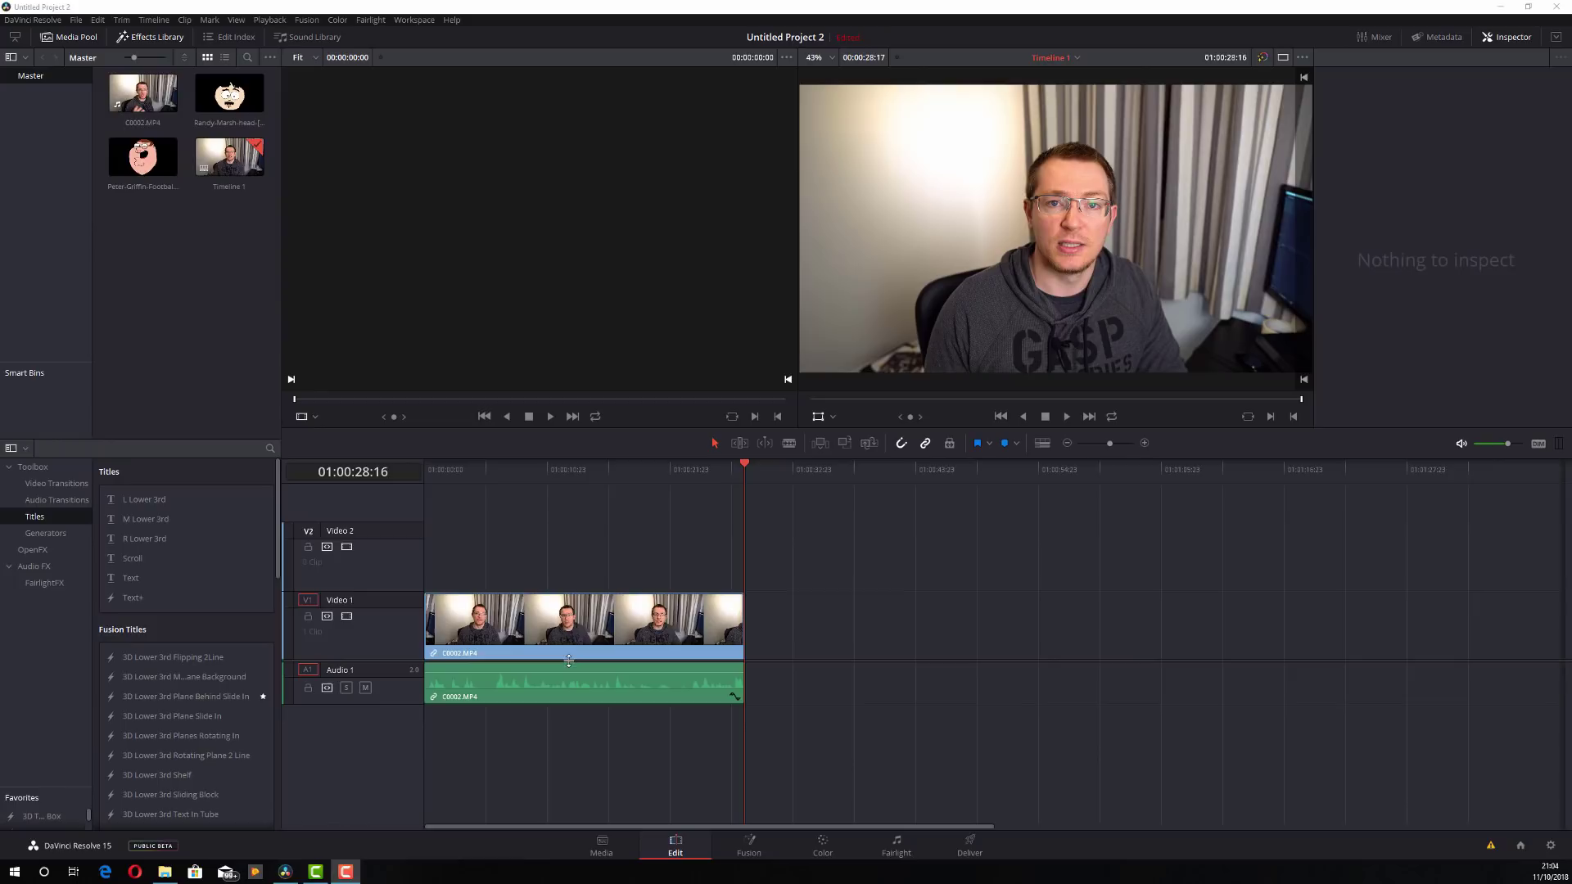
- Place the Randy Marsh head PNG on Video 2 at the start of the timeline
drag(739, 479, 423, 466)
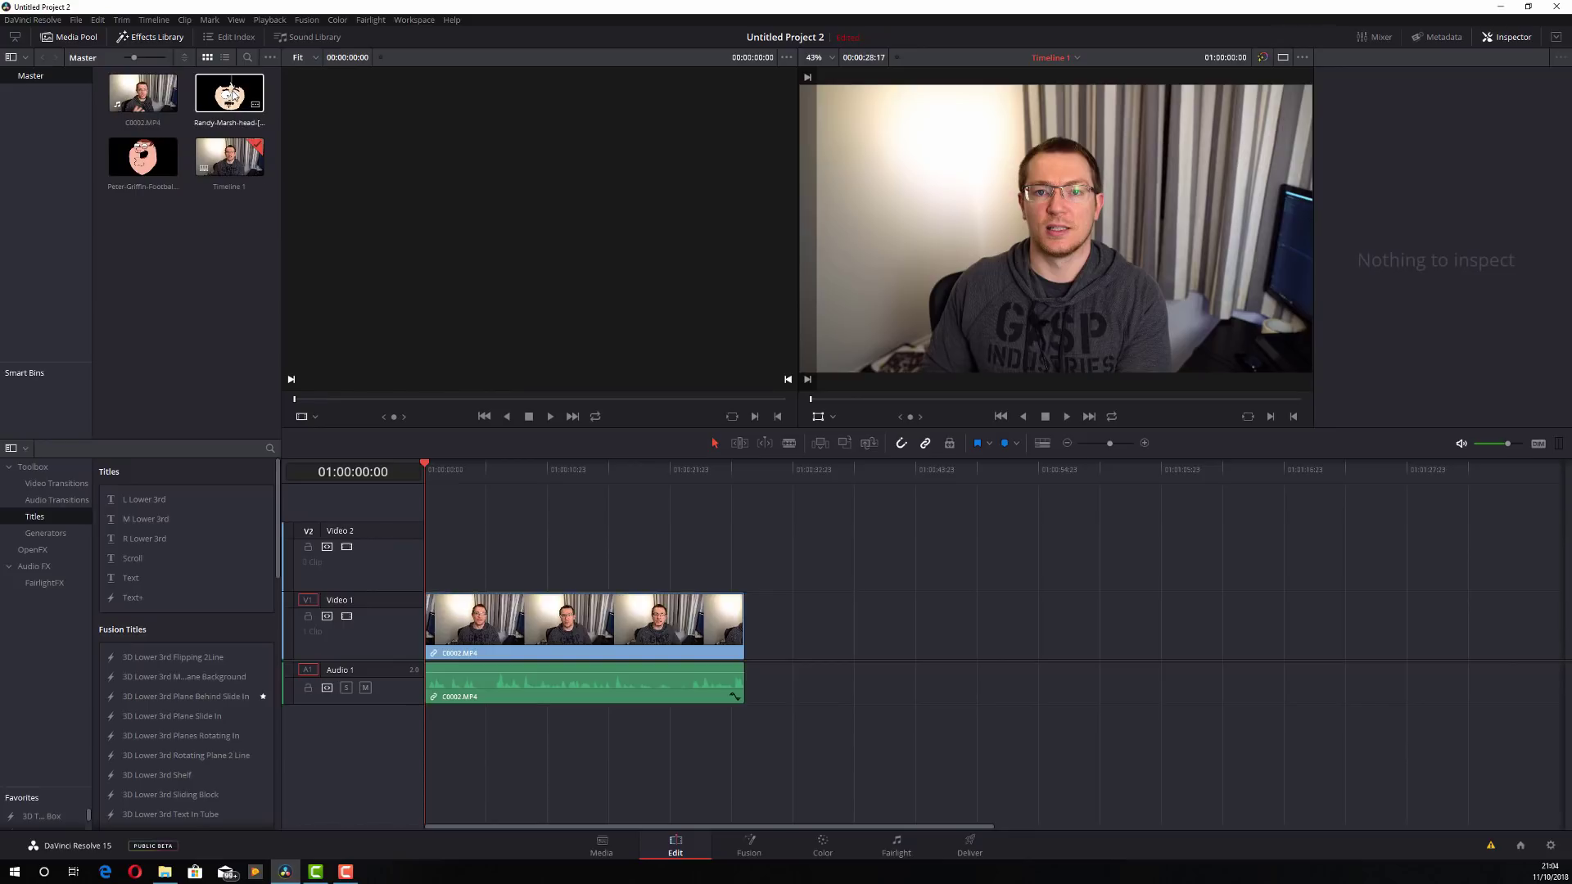
drag(233, 96, 427, 565)
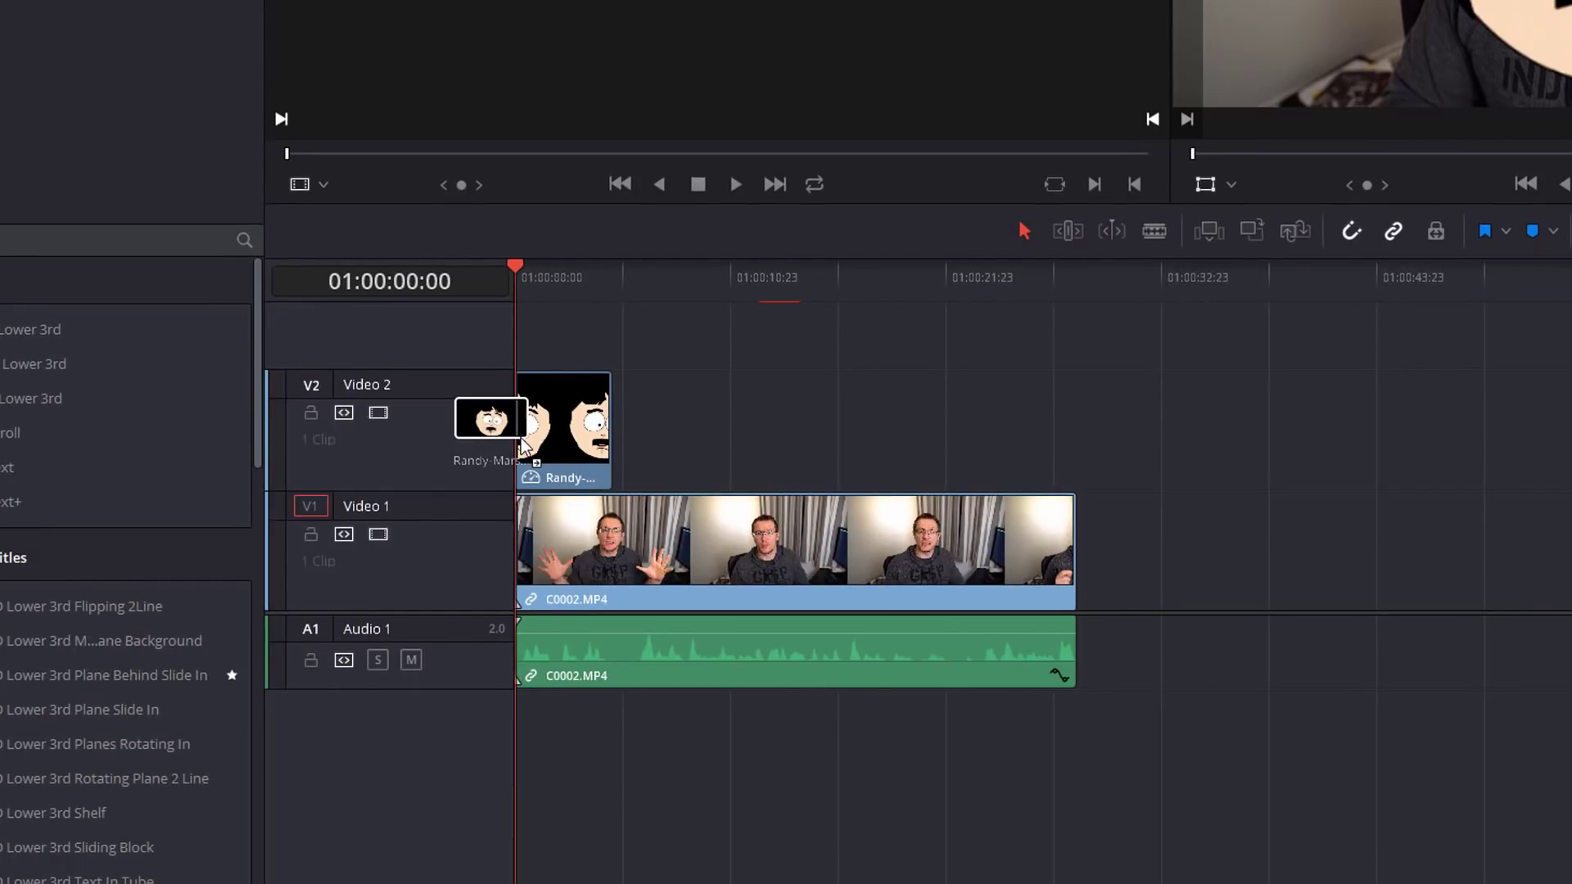
drag(522, 446, 521, 438)
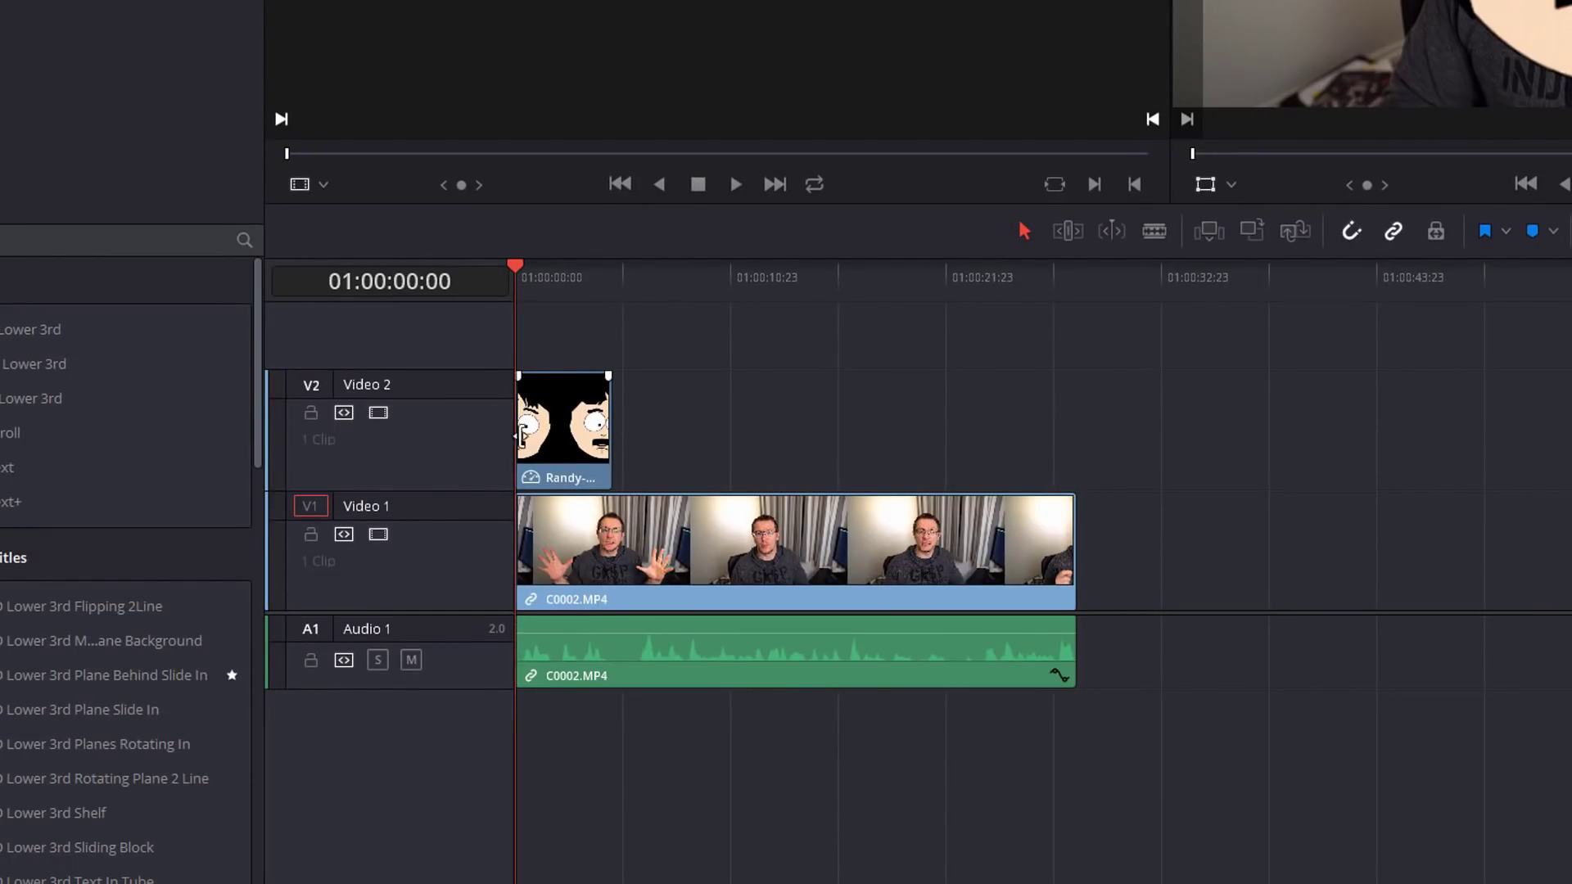
- Extend the Randy head clip and add the Peter Griffin head PNG right after it on Video 2
click(520, 508)
mouse_move(556, 425)
mouse_down()
mouse_move(629, 426)
mouse_move(542, 450)
mouse_up()
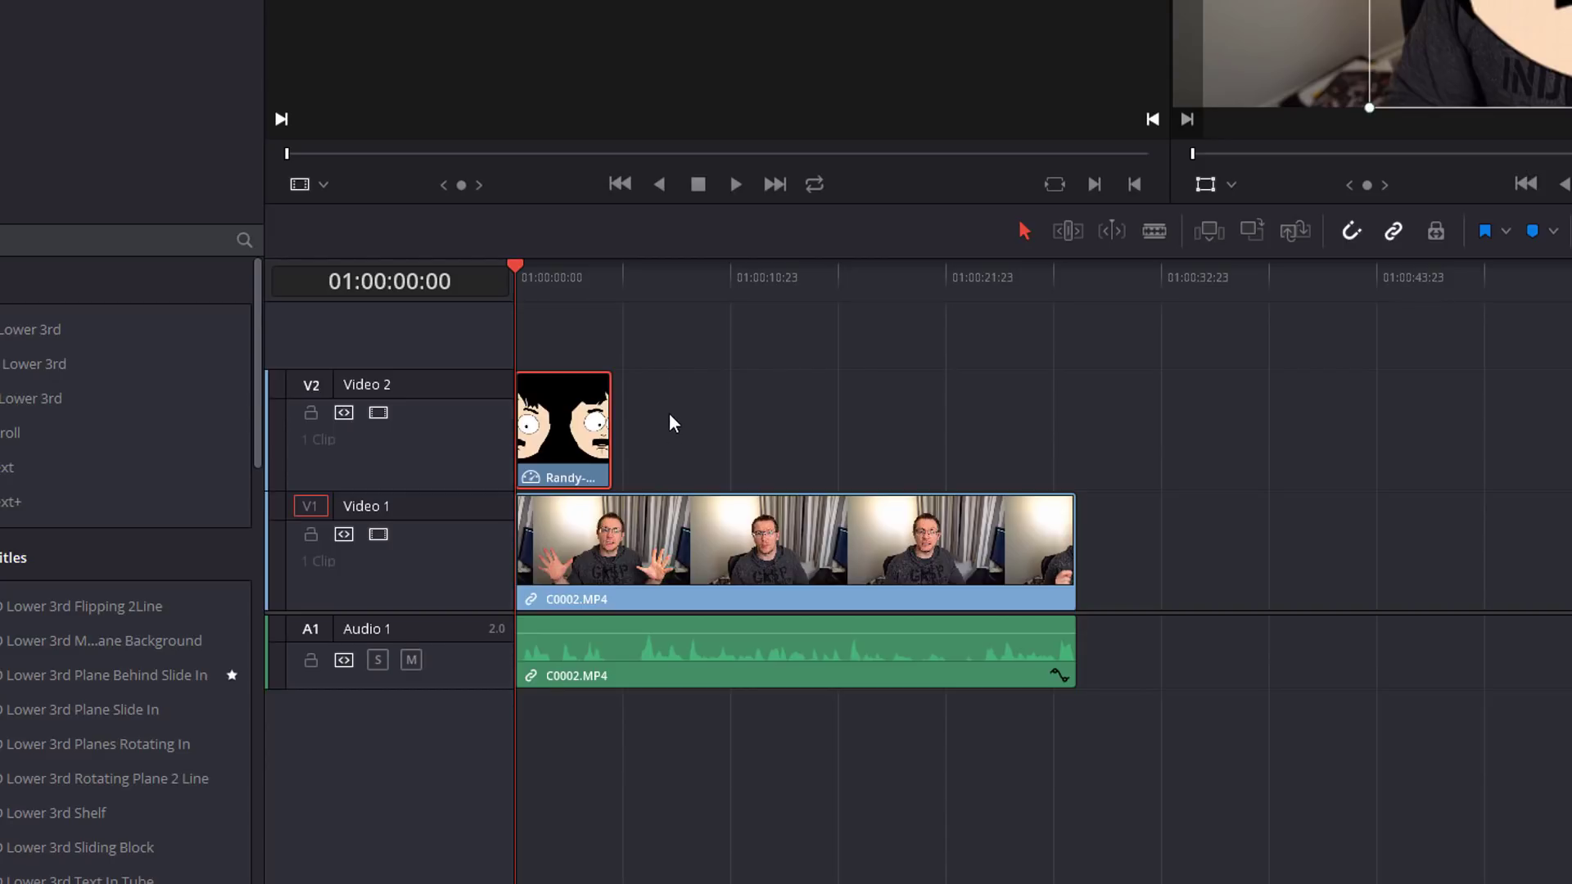
click(524, 501)
drag(616, 427, 840, 432)
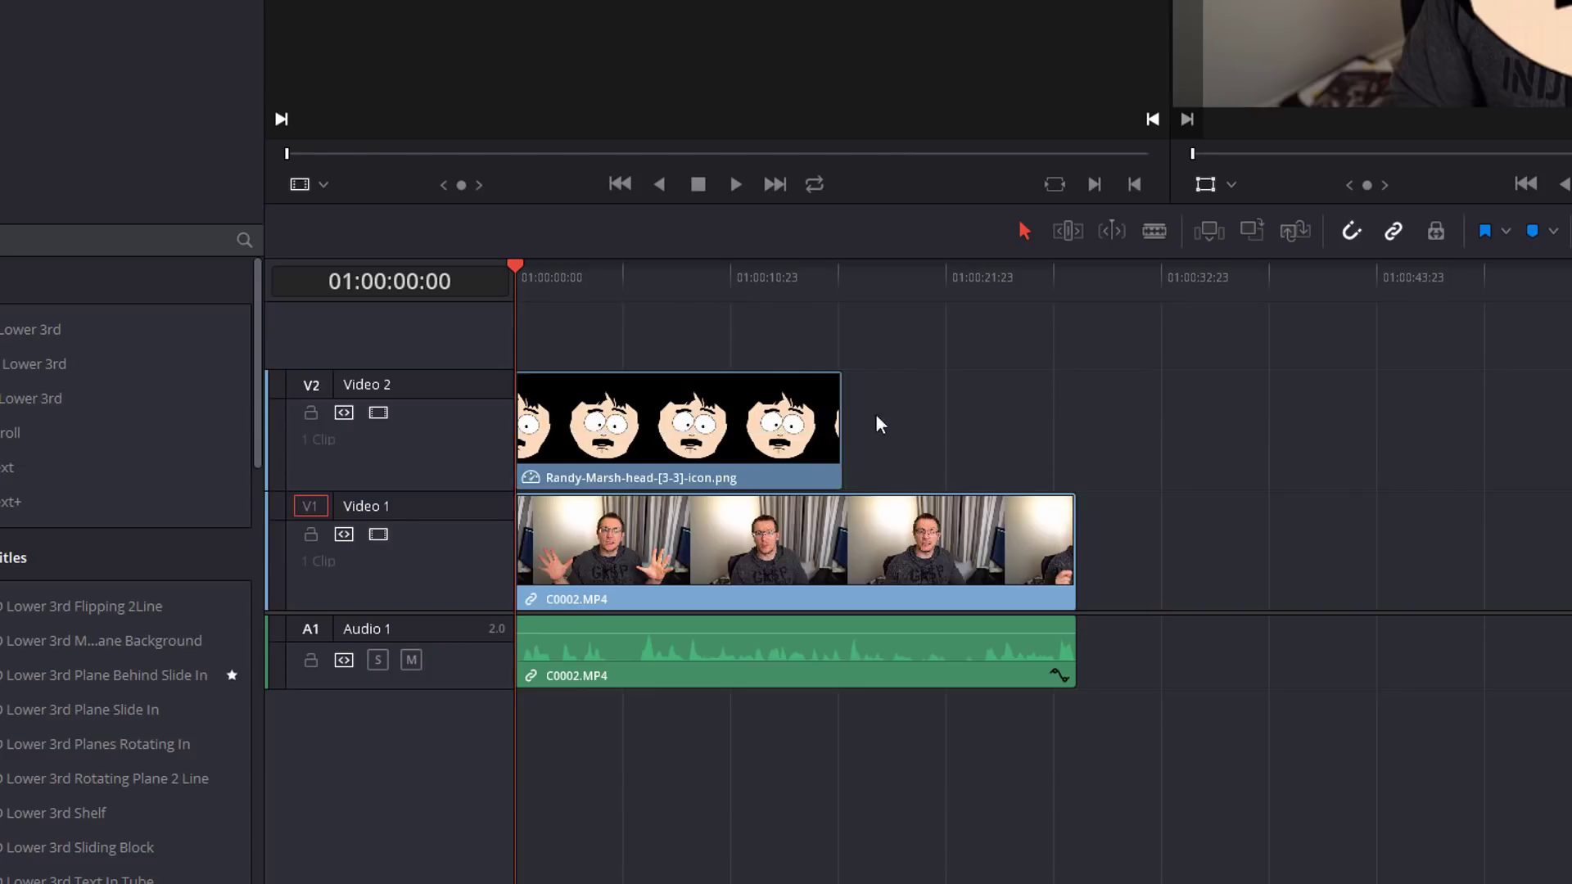
drag(754, 280, 1076, 426)
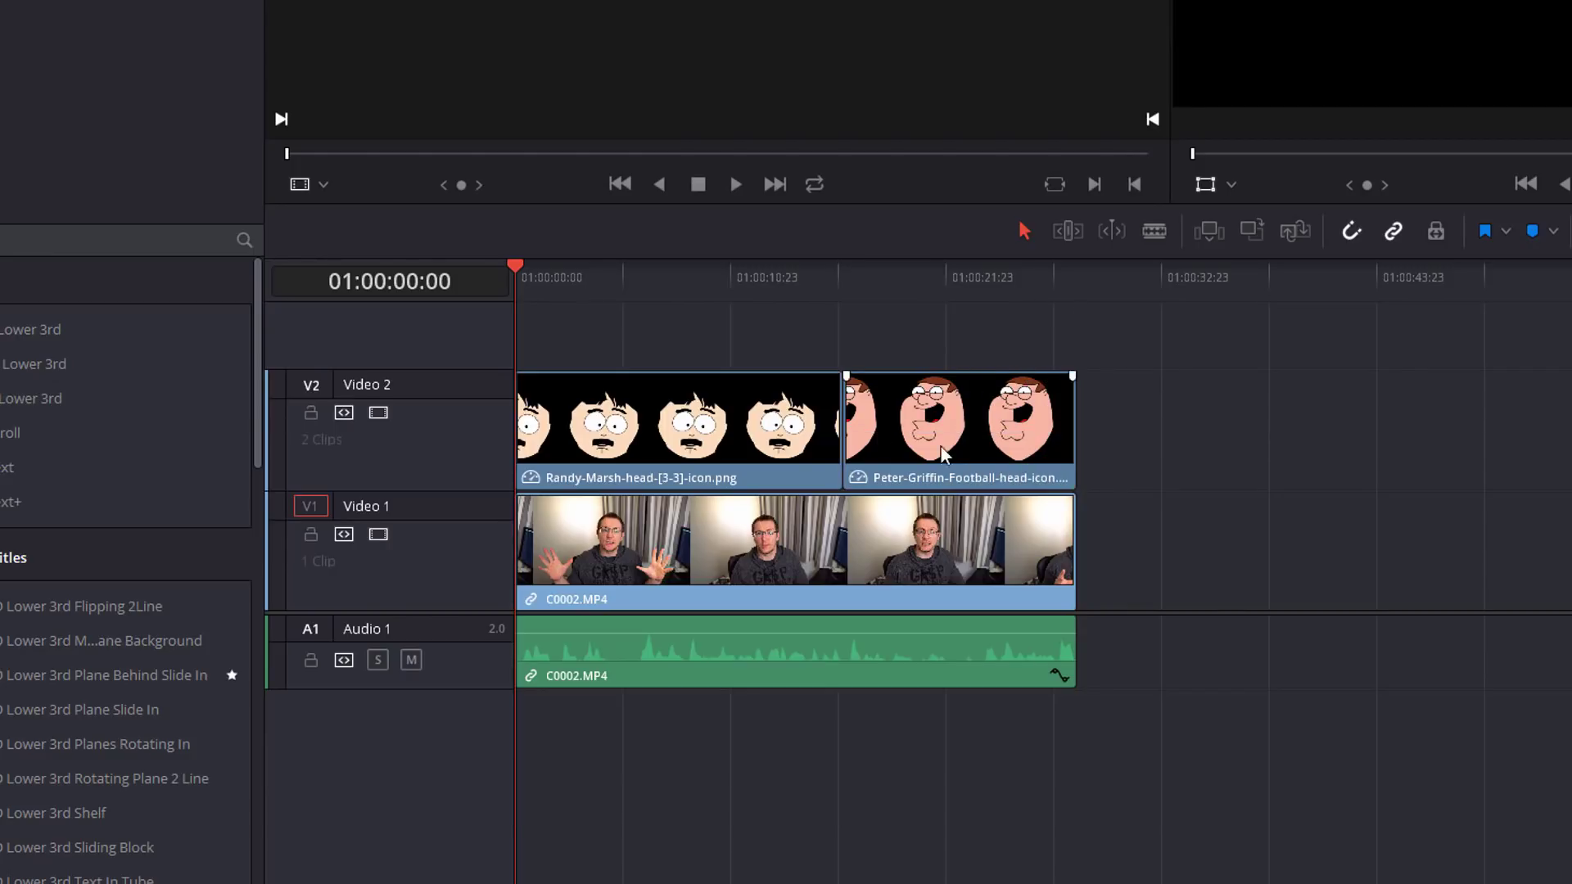
drag(625, 283, 692, 283)
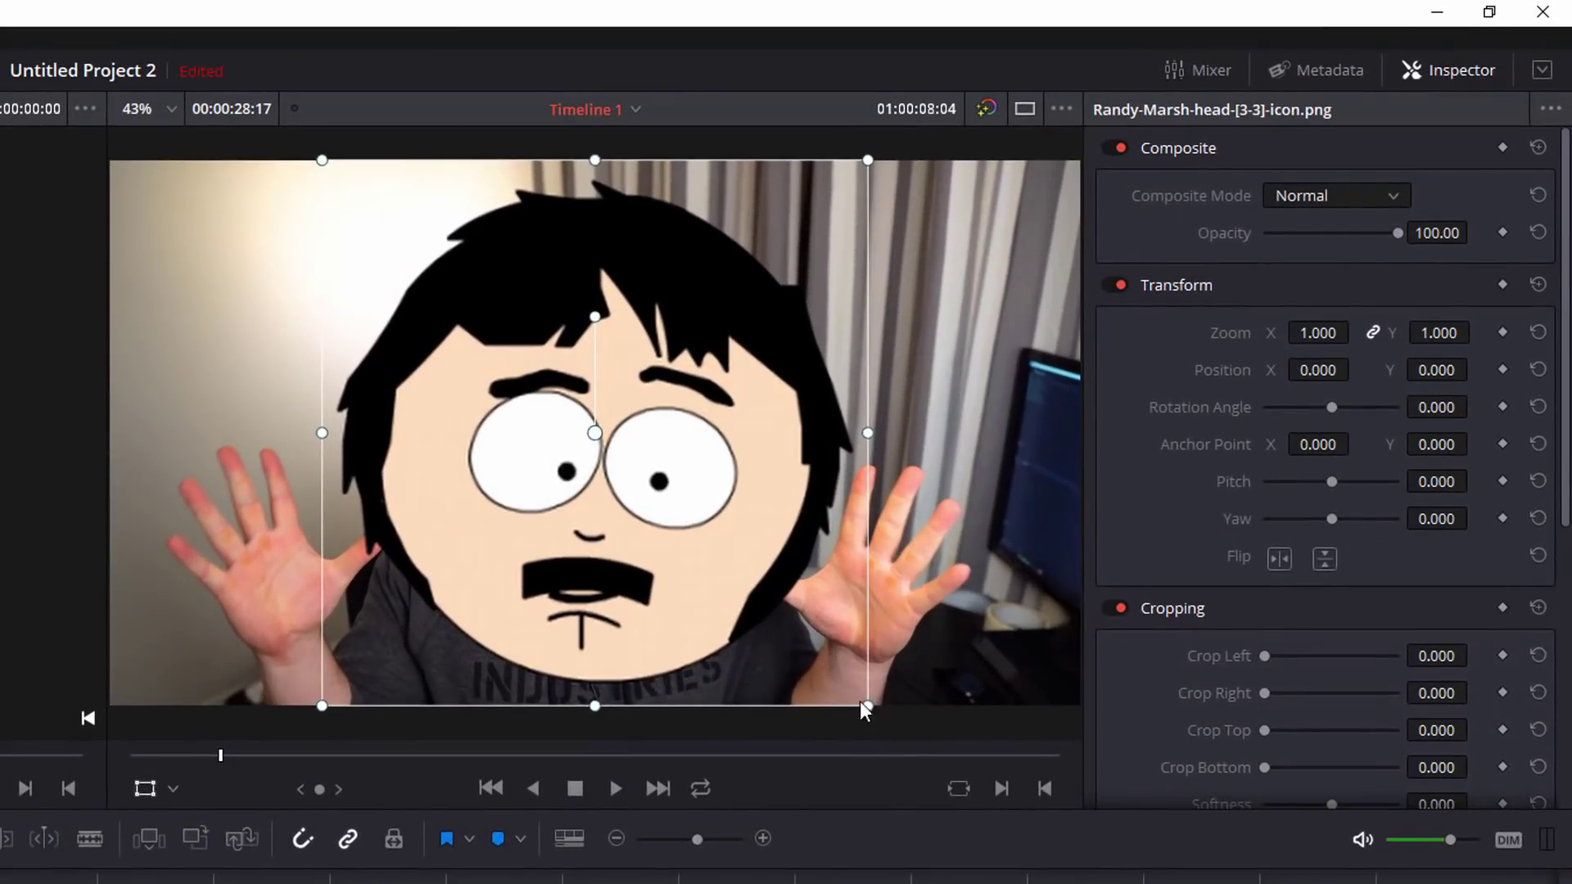
- Shrink, move and tilt the Randy Marsh head so it covers the face
drag(867, 706, 763, 634)
drag(704, 532, 665, 452)
drag(600, 260, 611, 260)
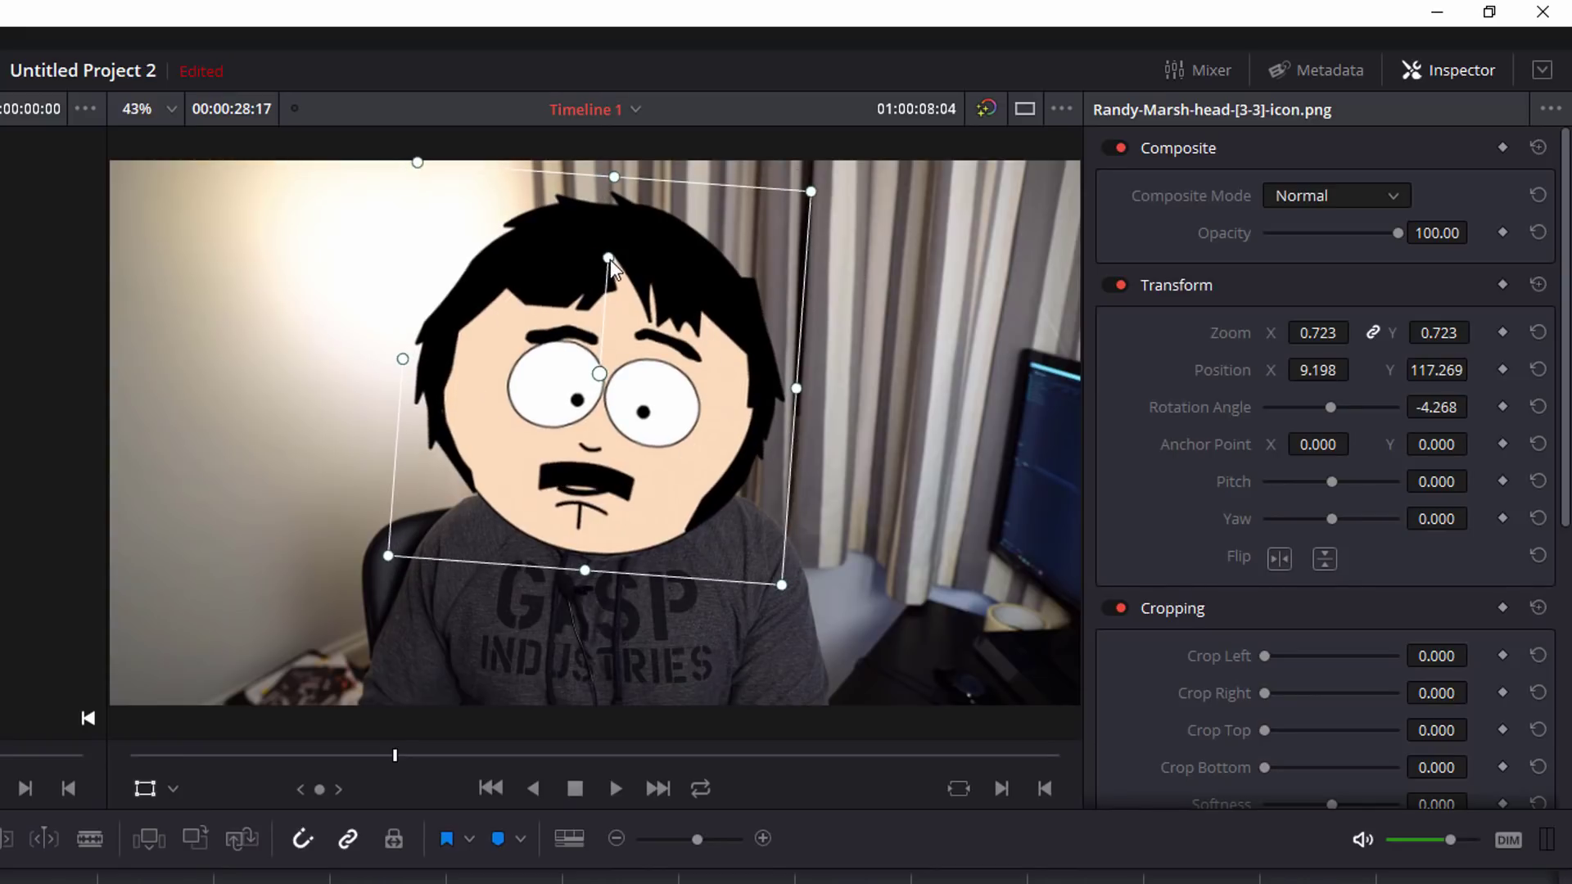
- Flip the Peter Griffin head horizontally and set it to 0.729 zoom and -1.995 rotation over the face
drag(655, 488, 660, 488)
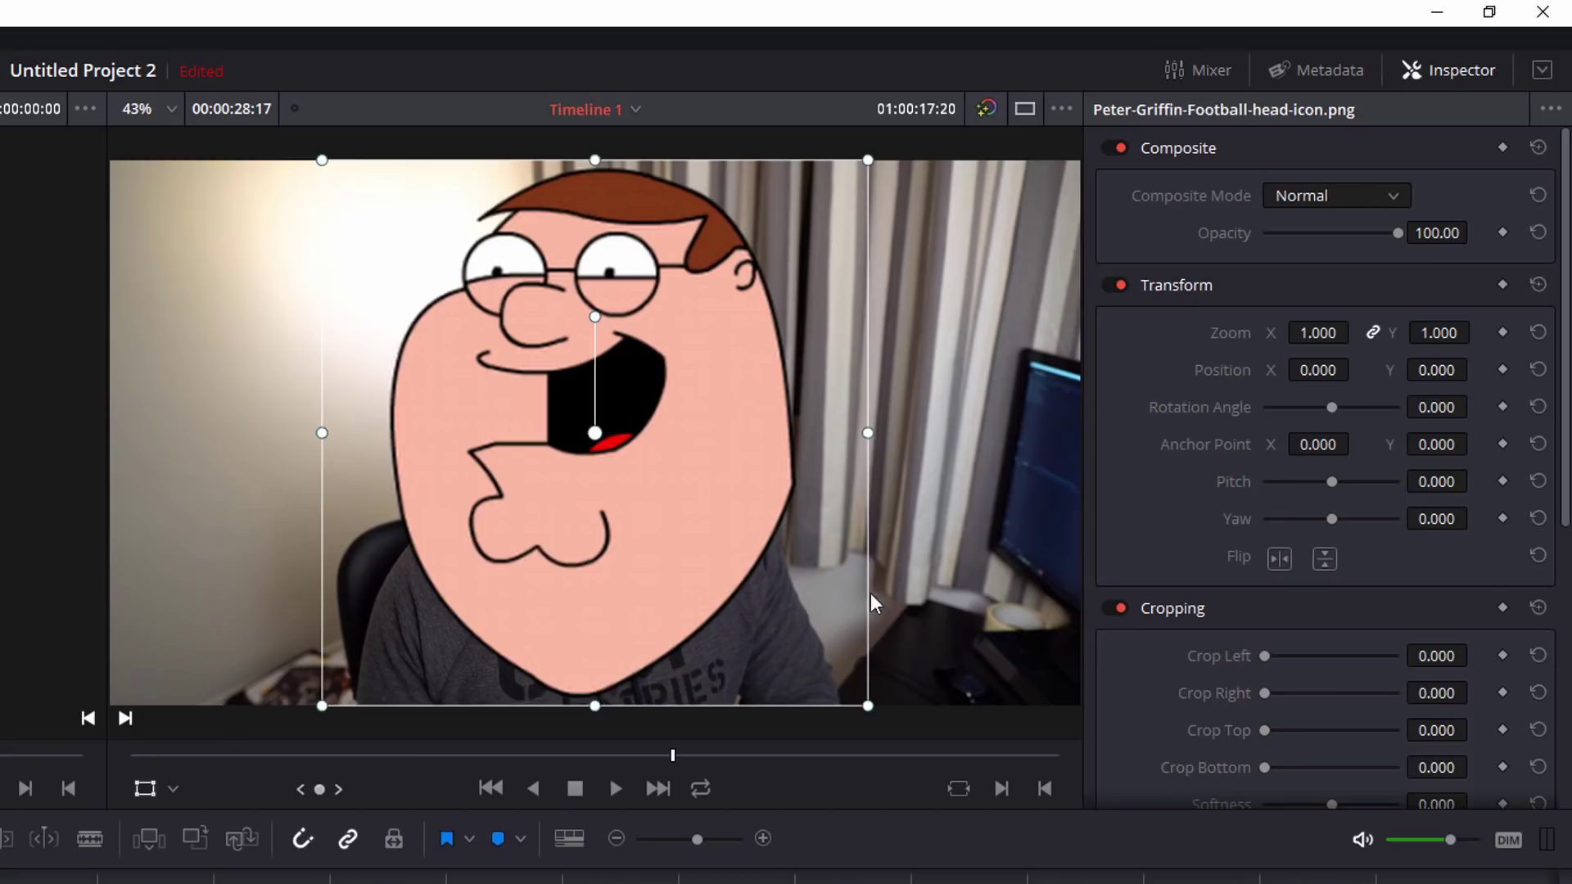
click(1281, 558)
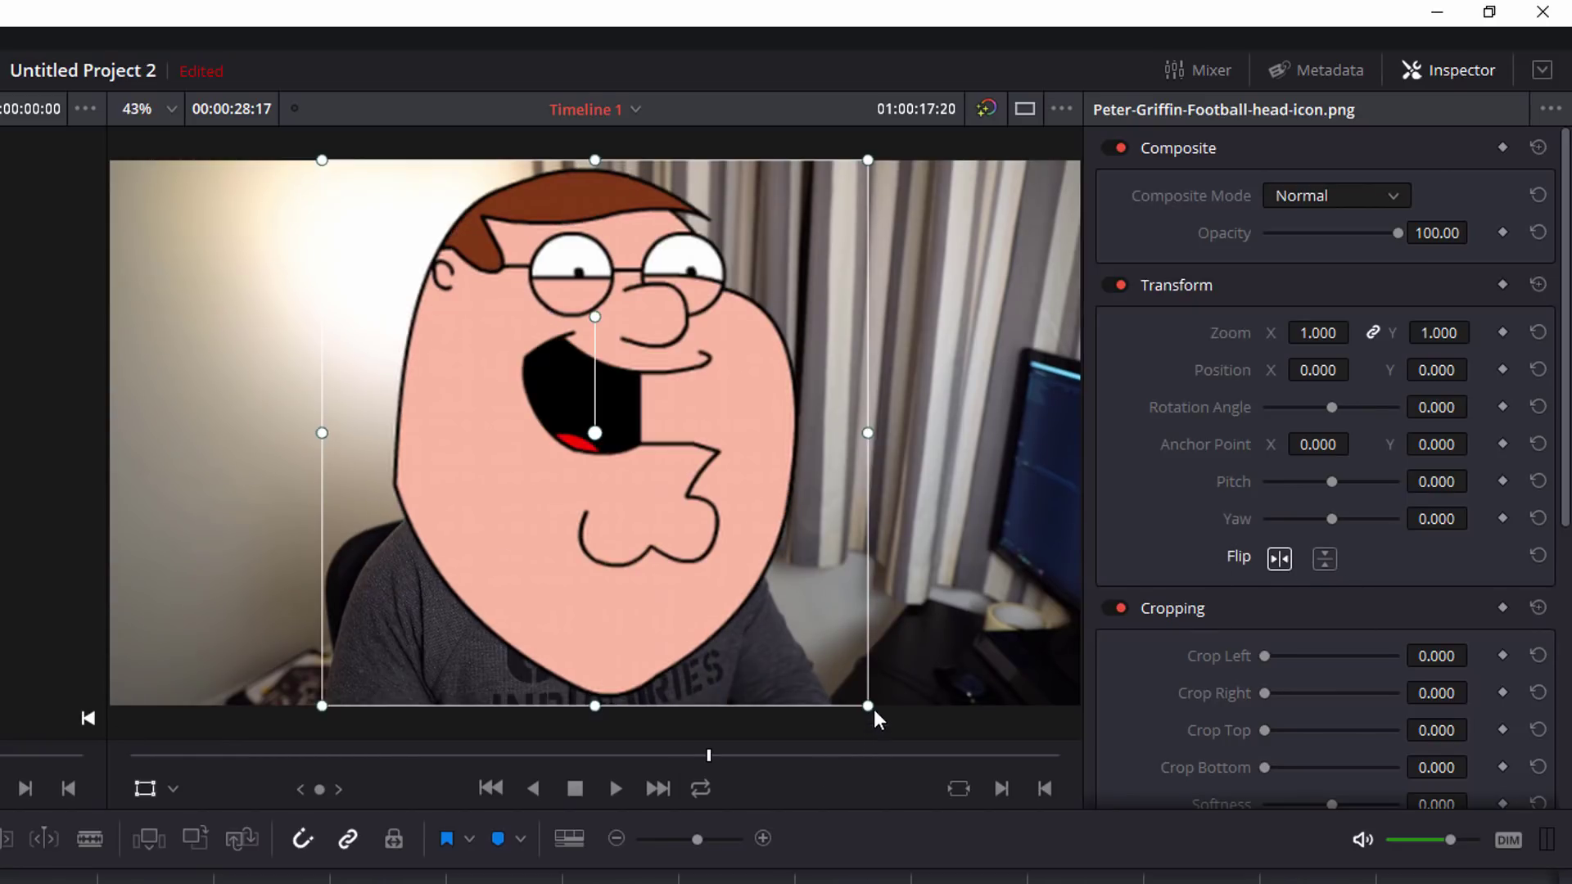
drag(873, 709, 786, 614)
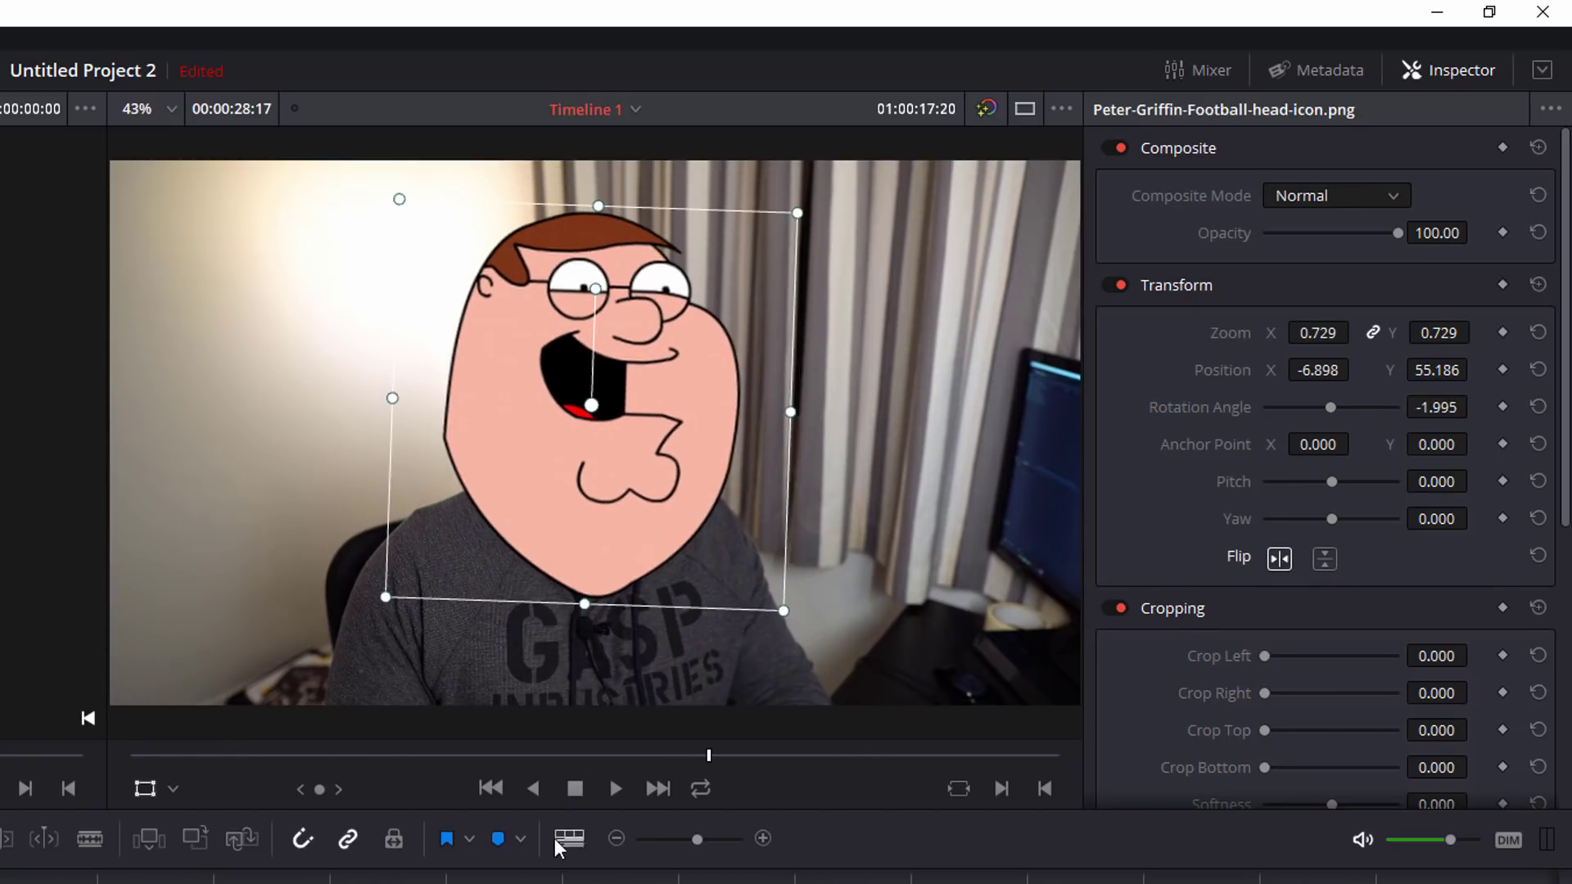
click(141, 789)
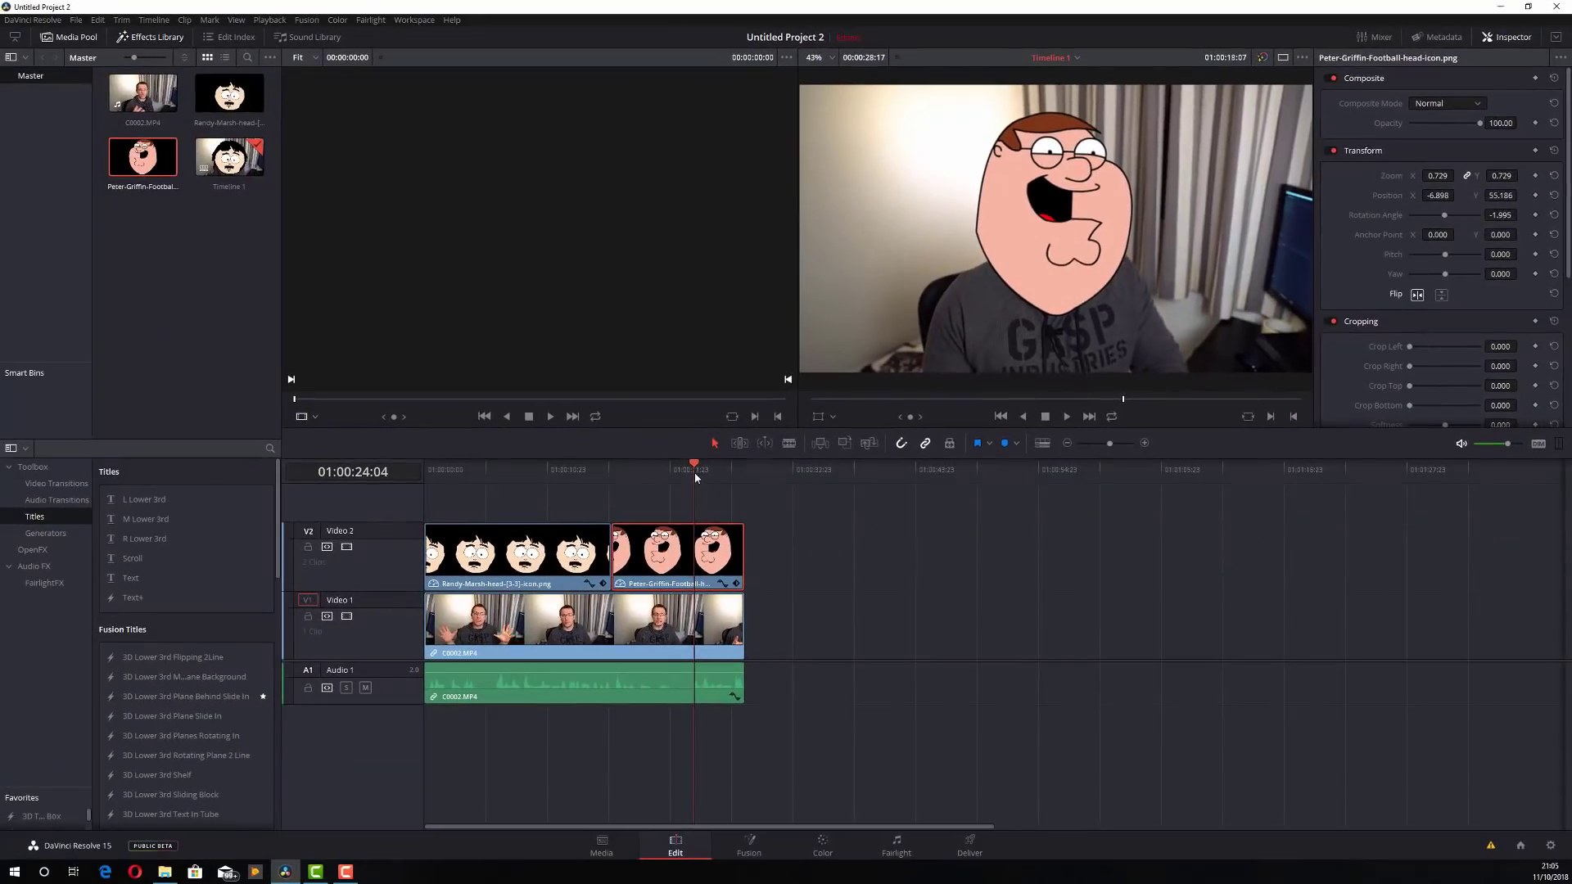
- Check the Randy head placement and select both head clips on Video 2
drag(694, 473, 480, 481)
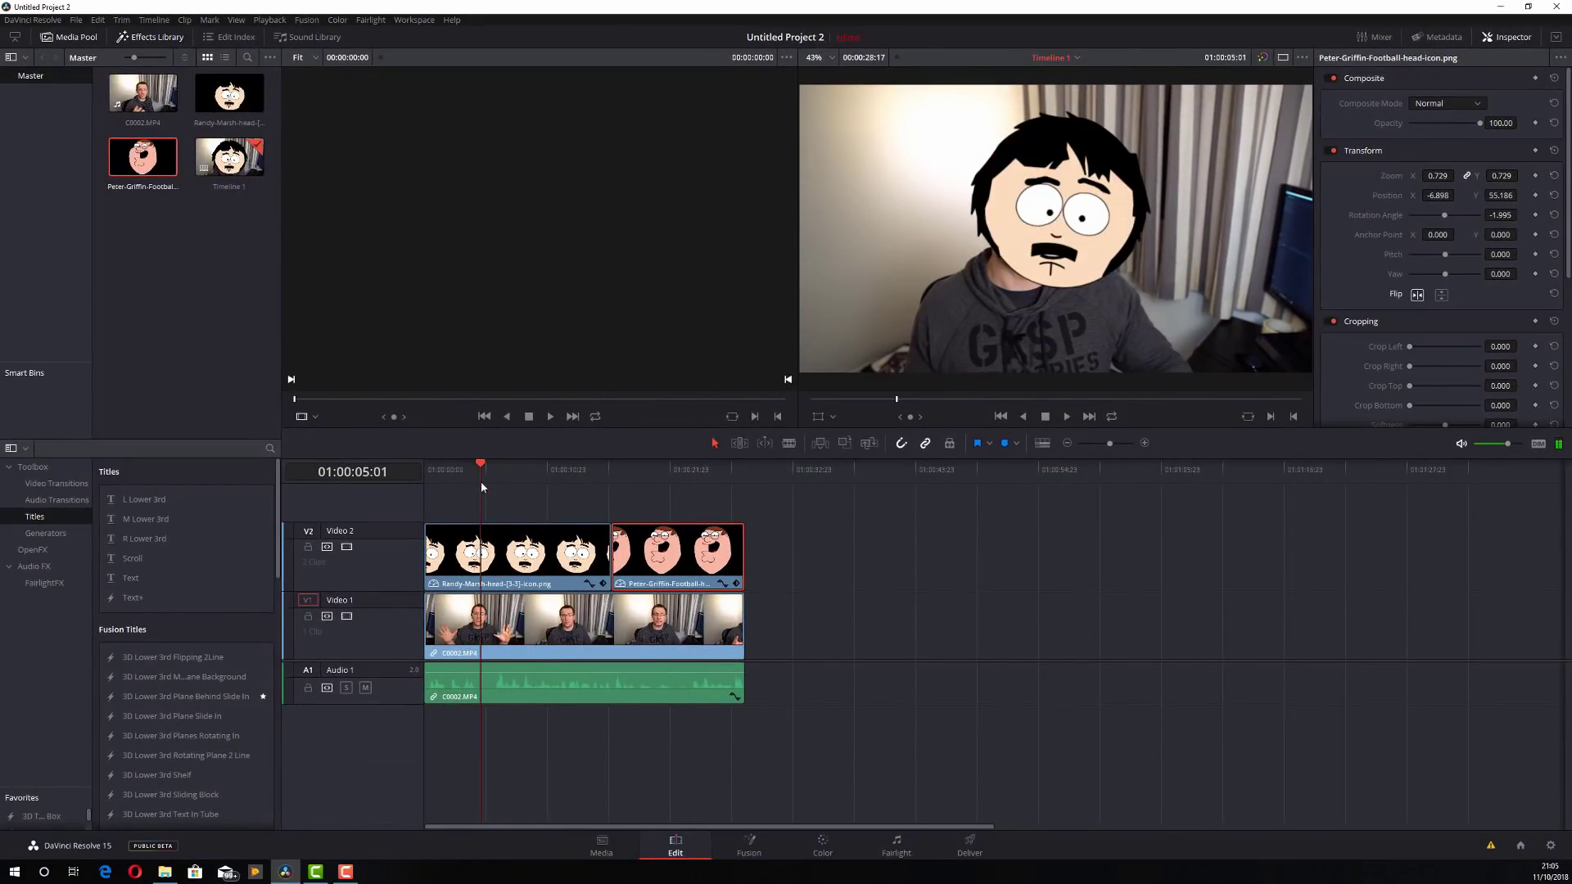
drag(895, 557, 443, 566)
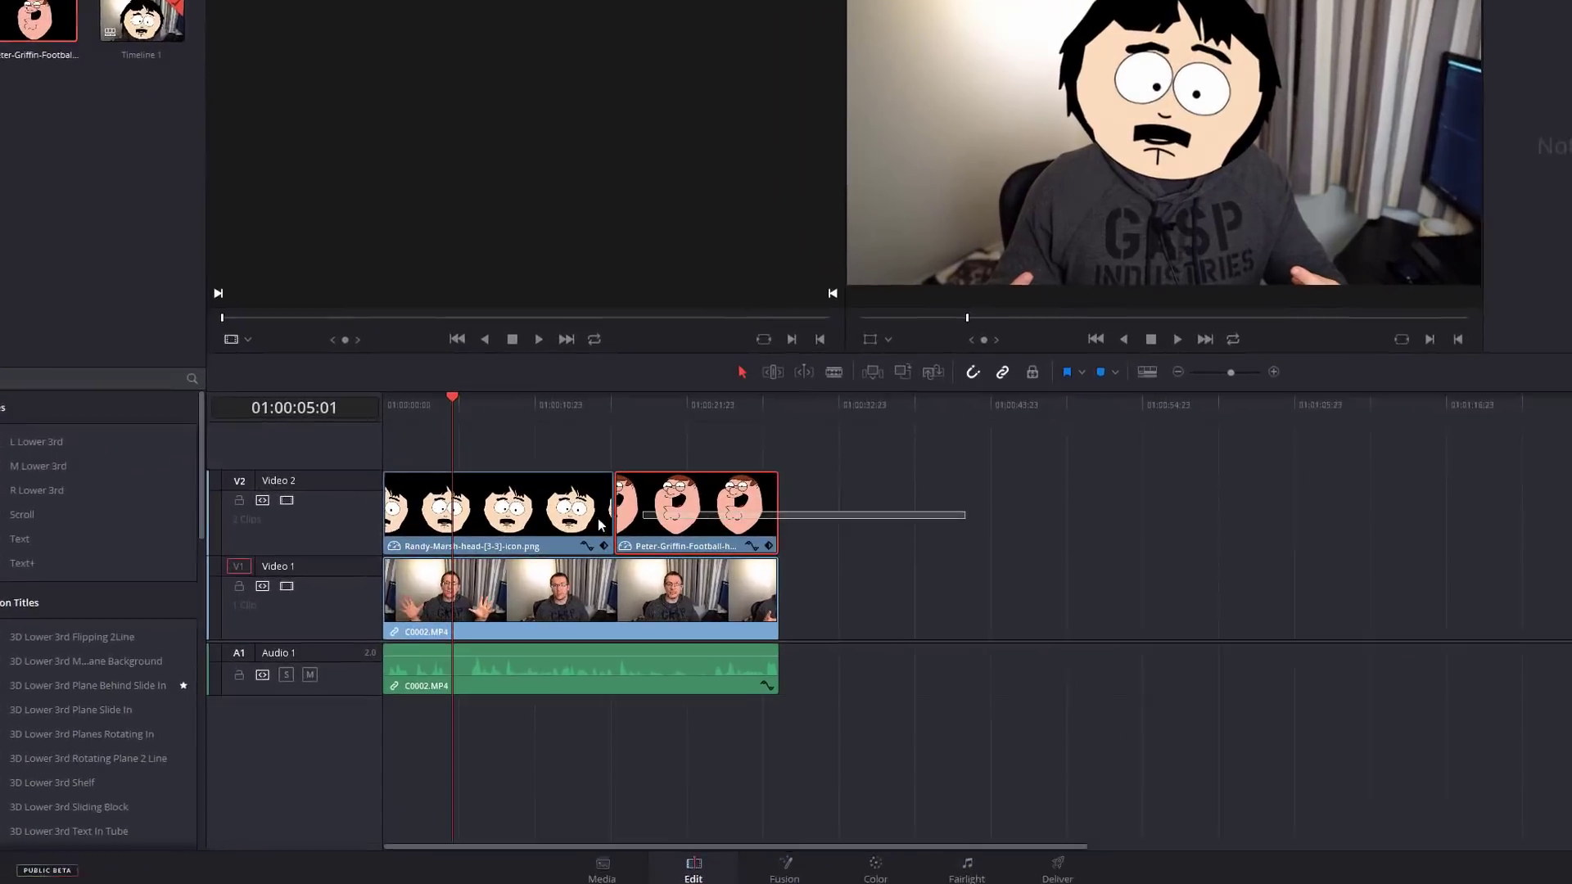
drag(358, 468, 327, 440)
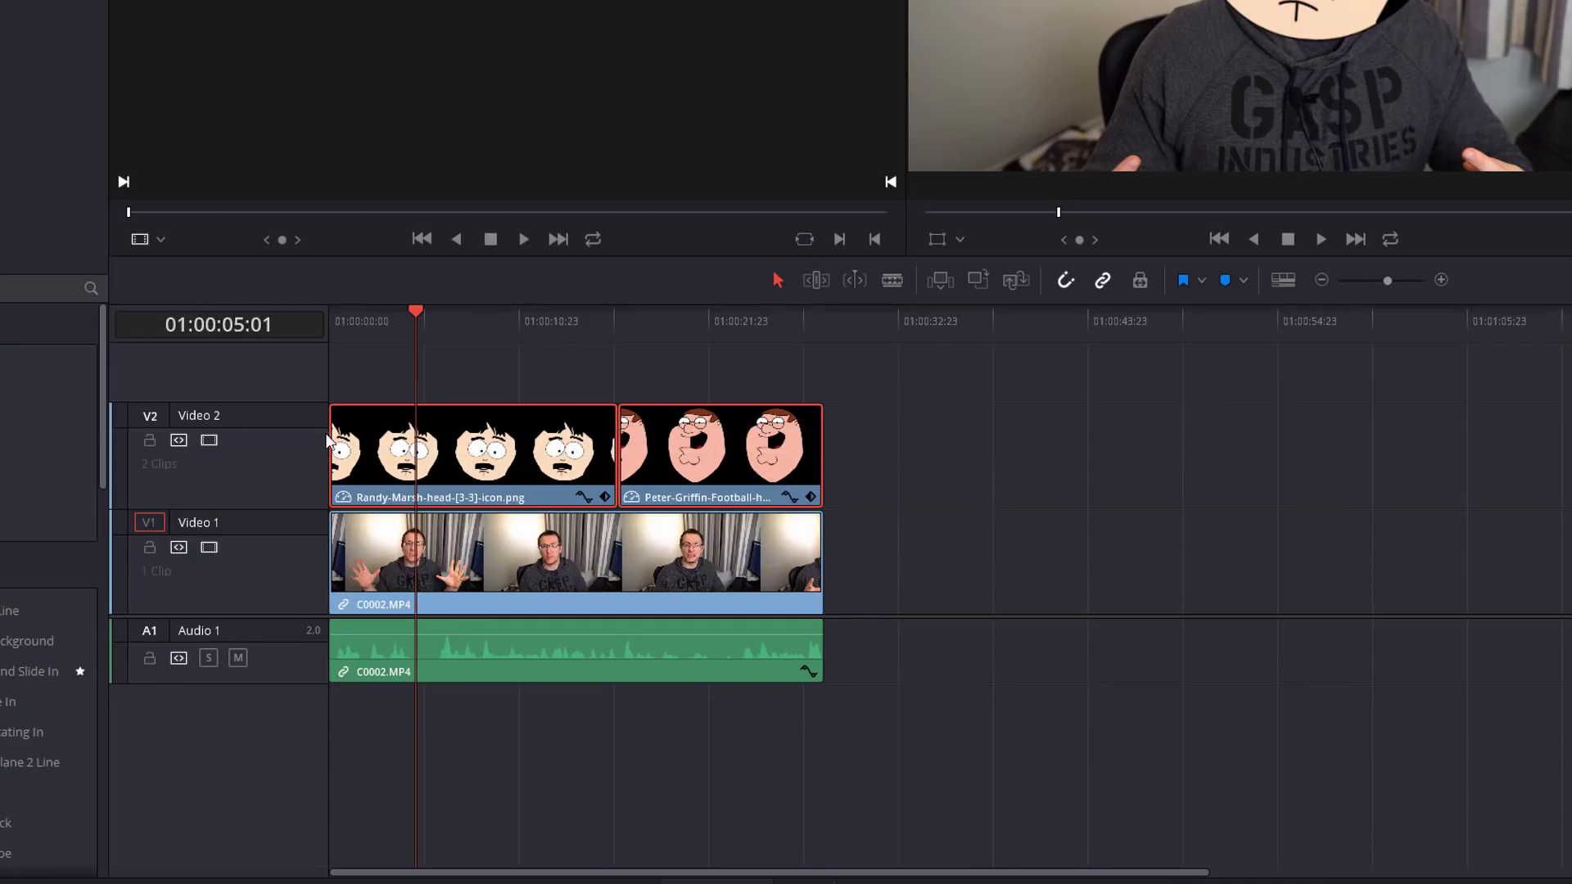
- Combine the two selected head clips into Compound Clip 1
right_click(460, 446)
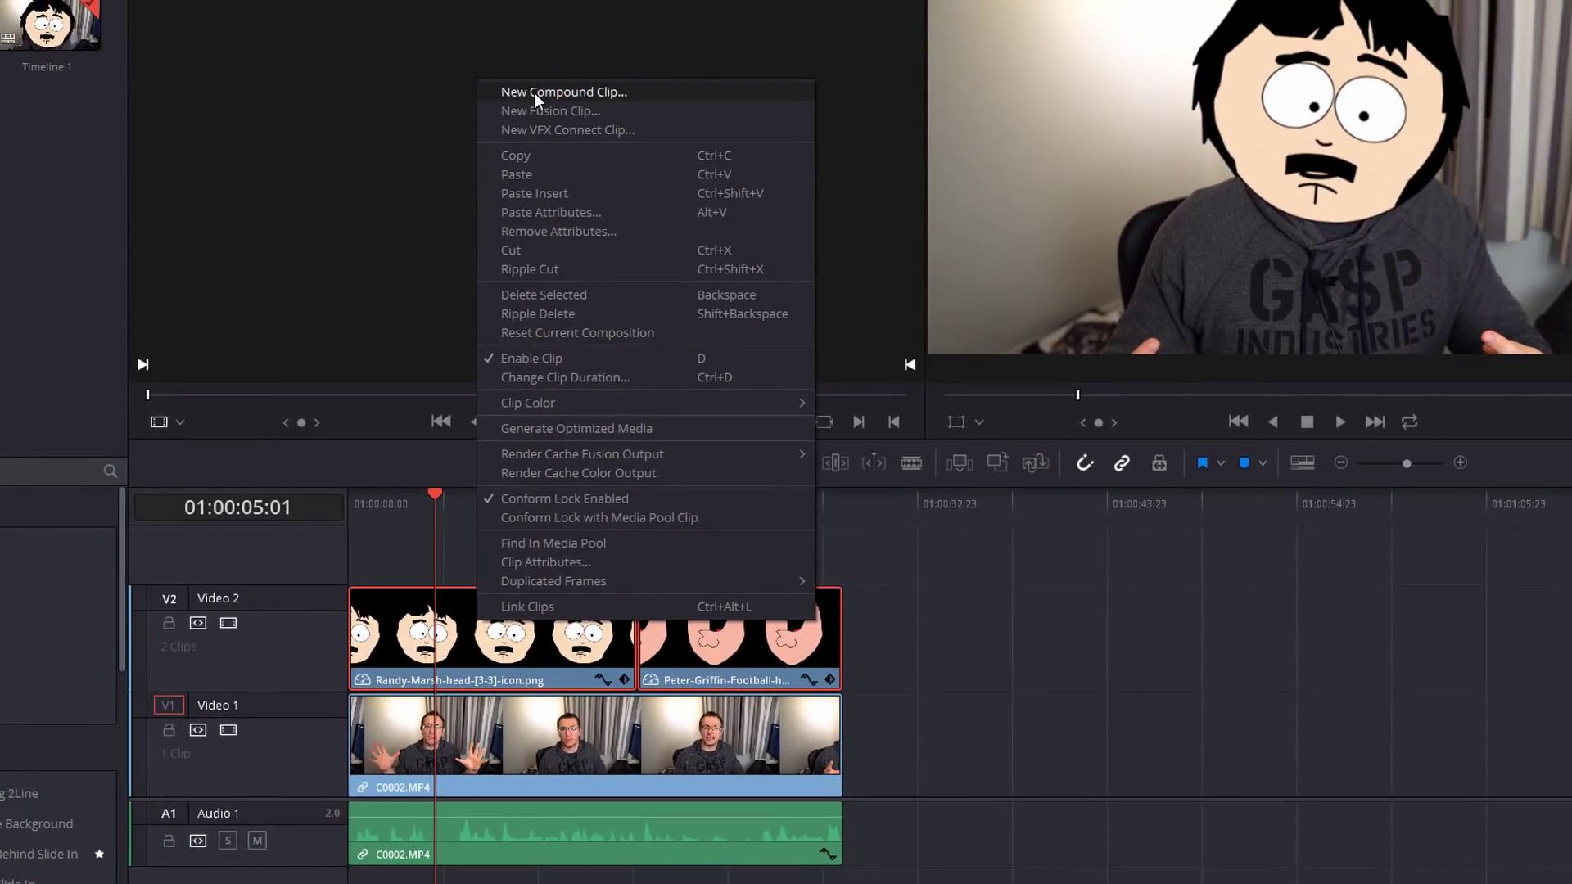
click(622, 94)
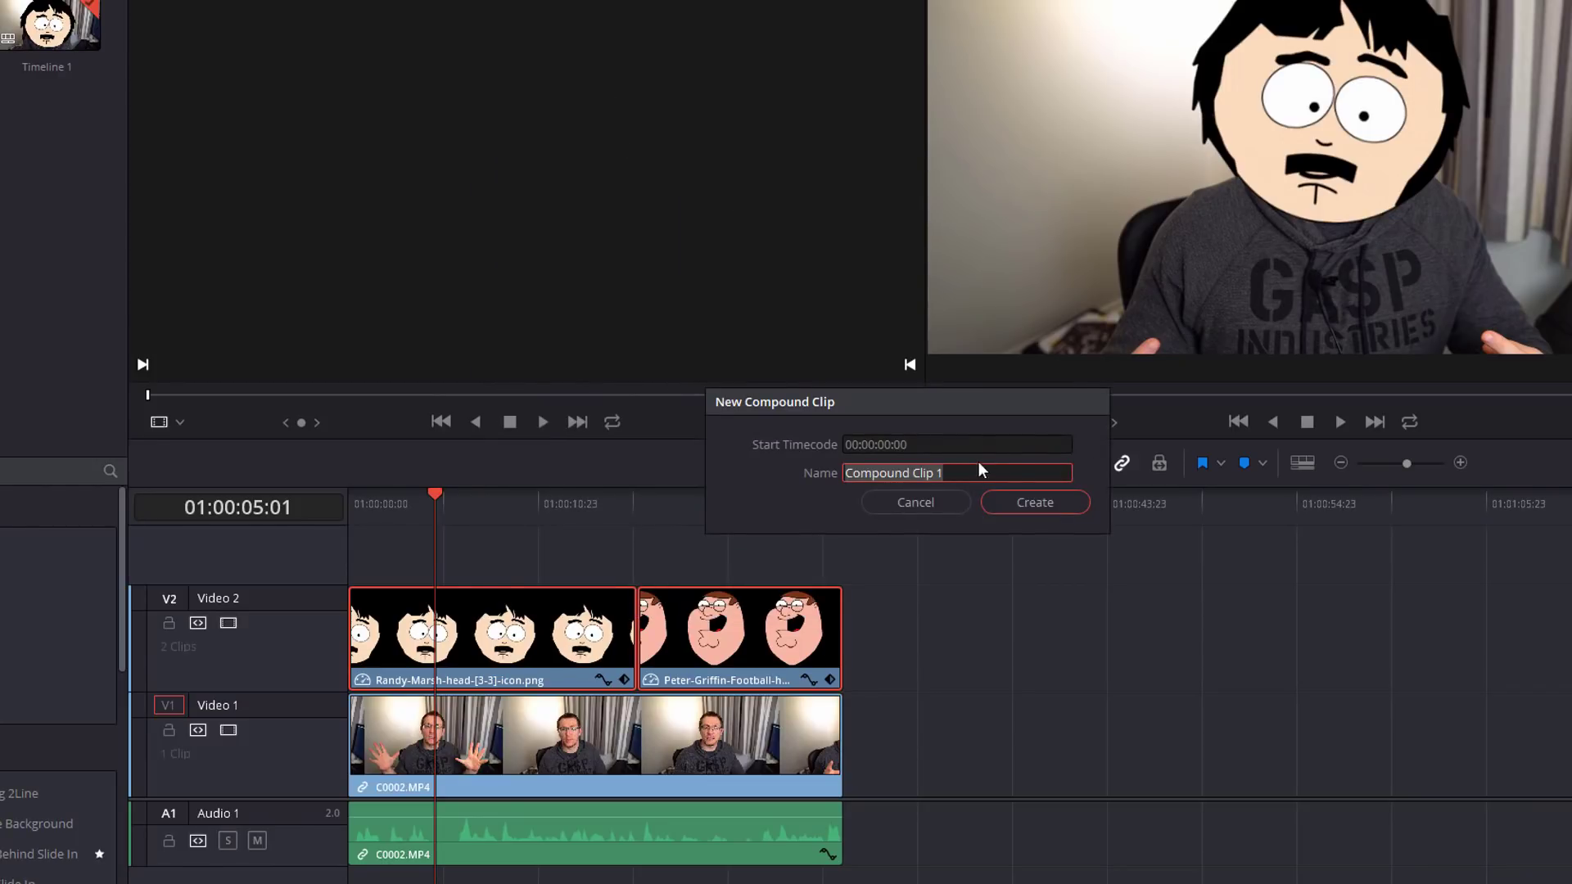
click(1049, 504)
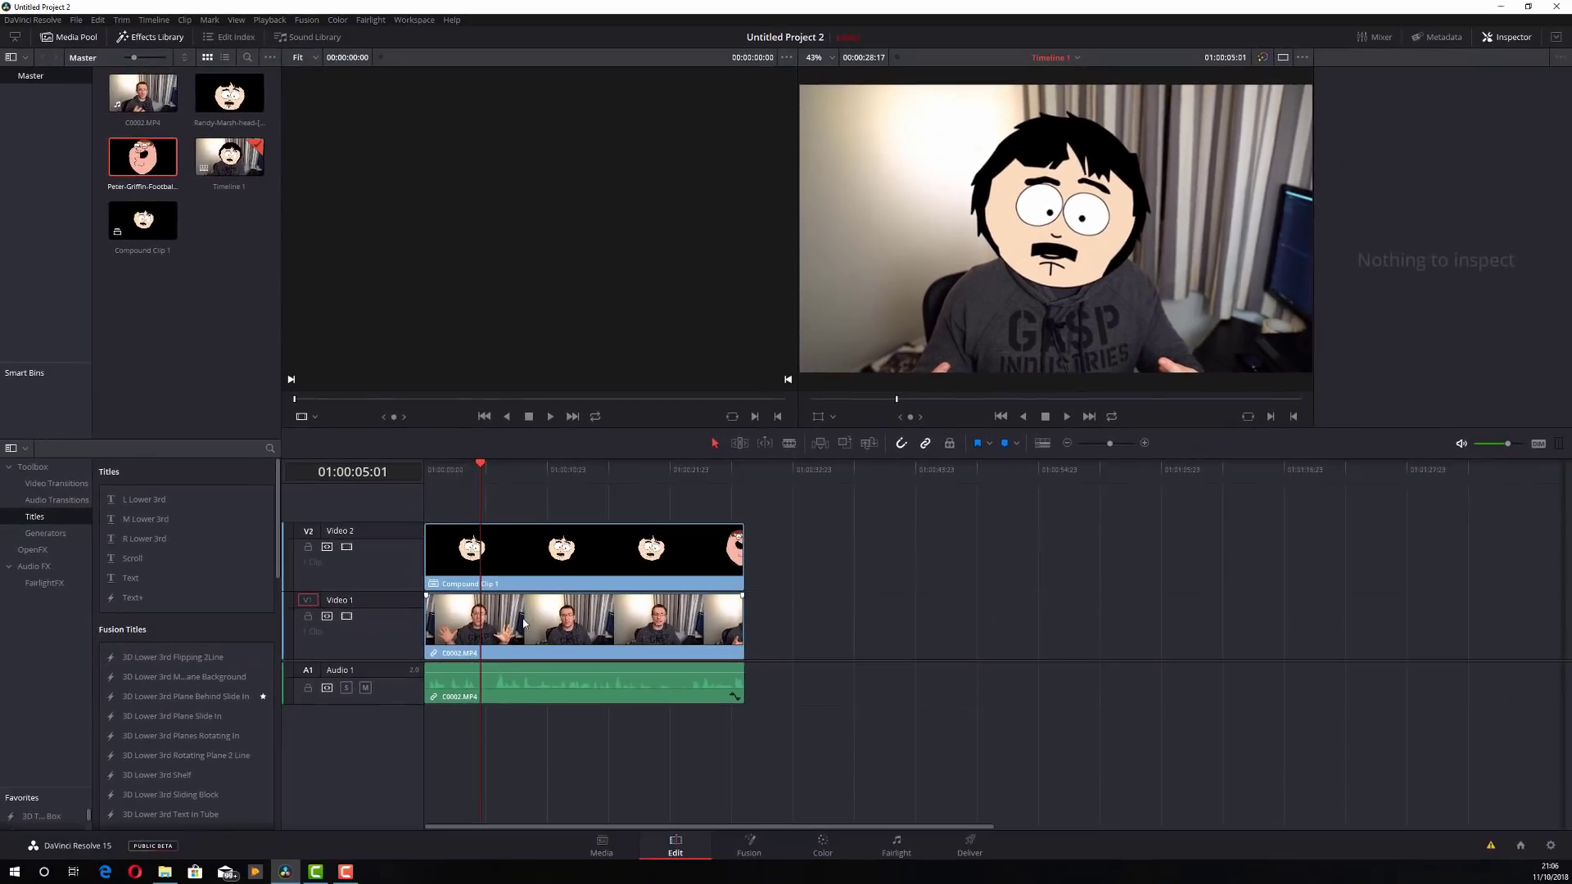
- Disable the Video 2 track's picture and return the playhead to the start
click(524, 625)
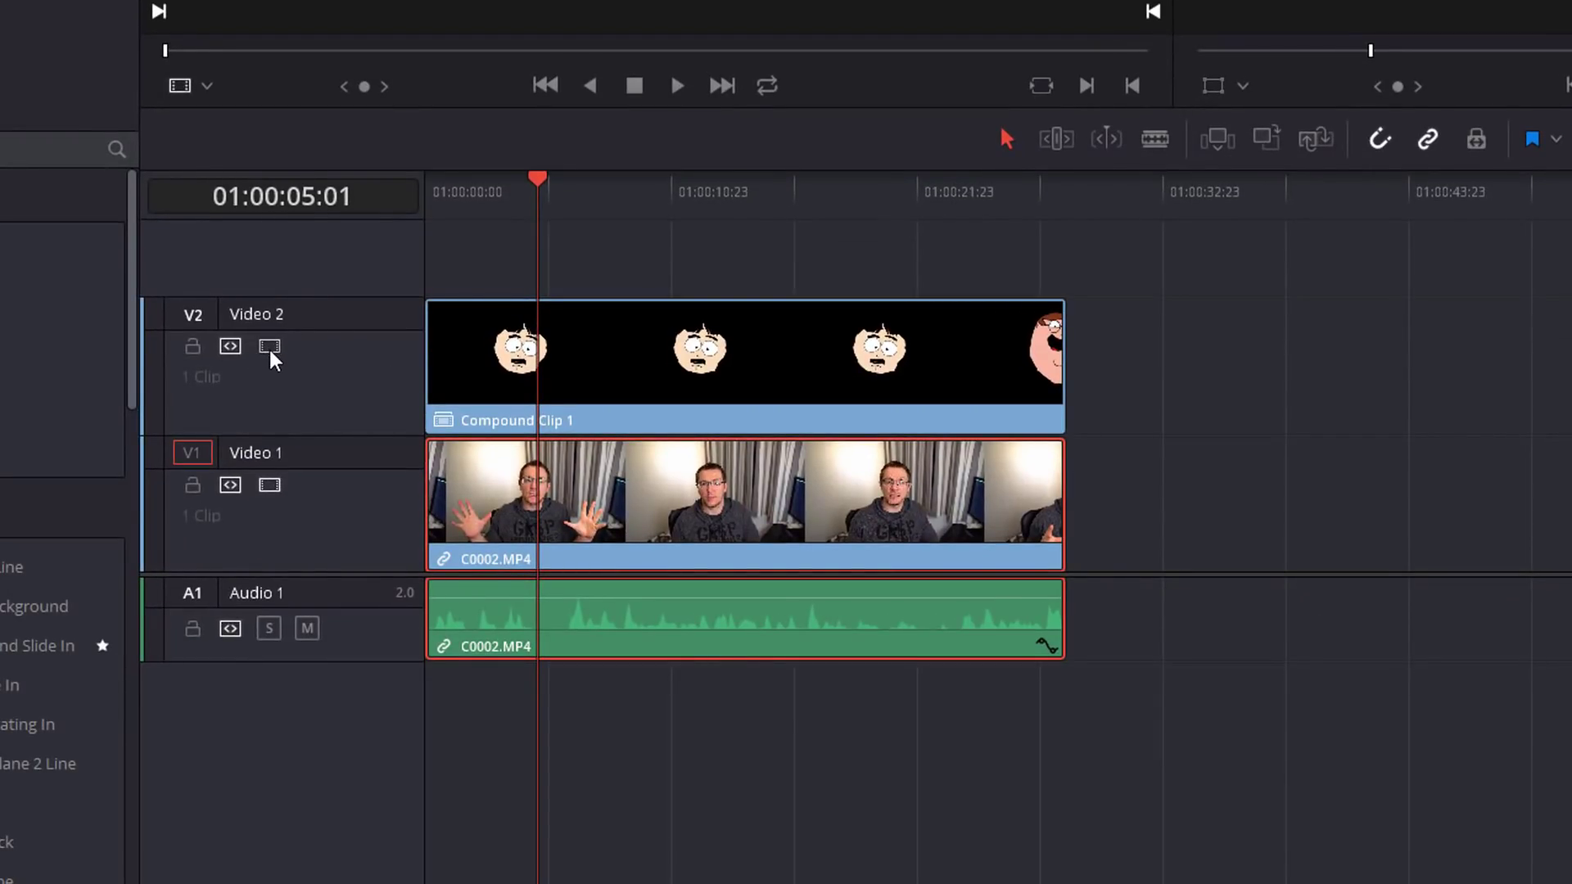
click(270, 347)
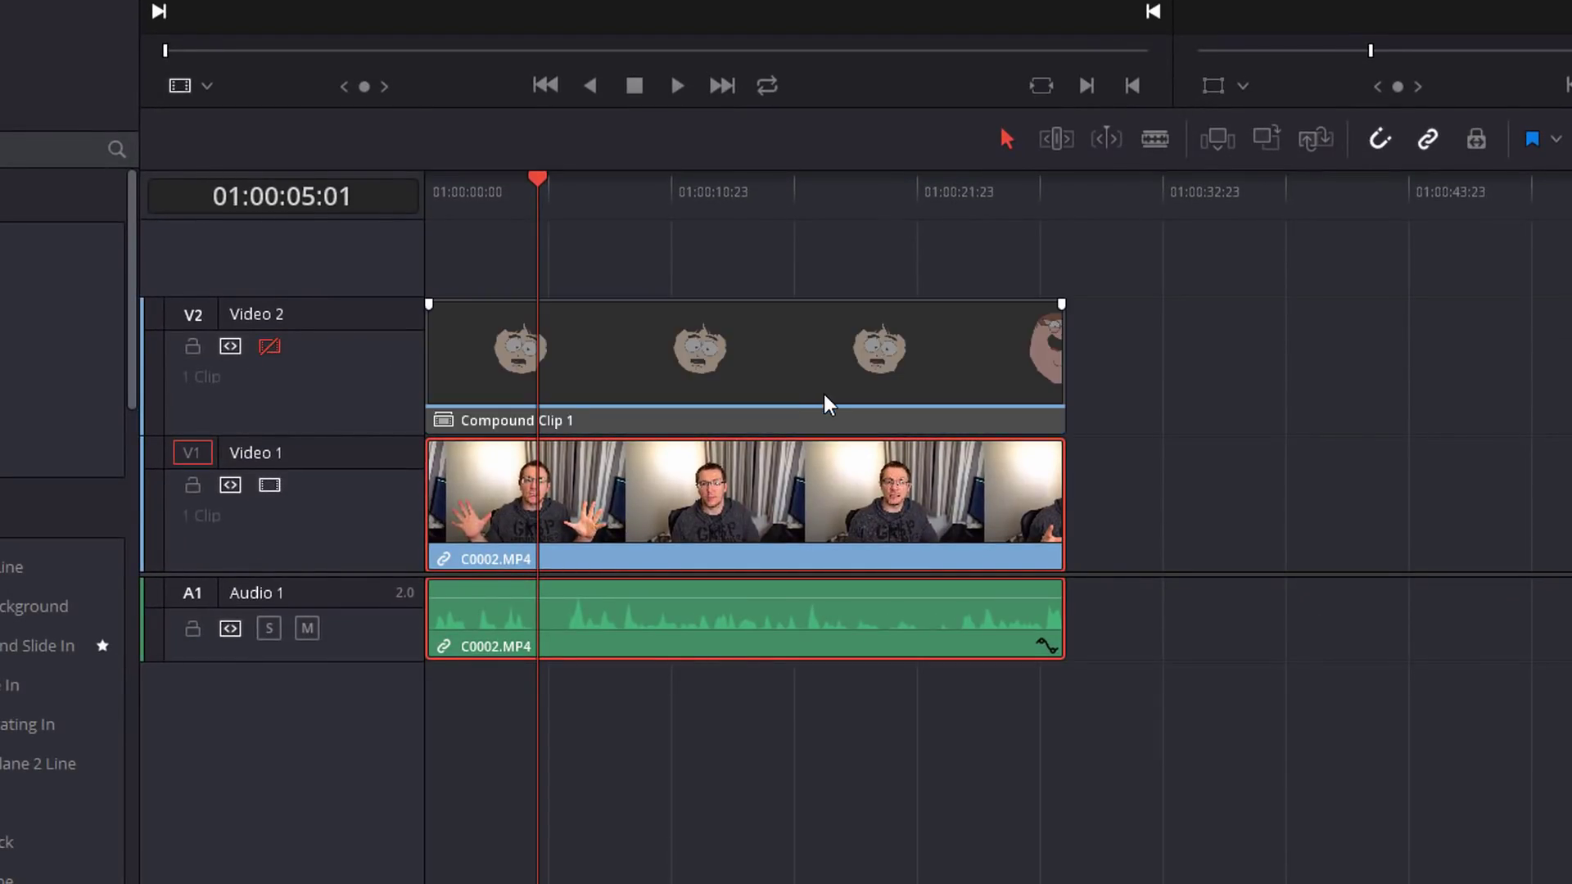
click(429, 191)
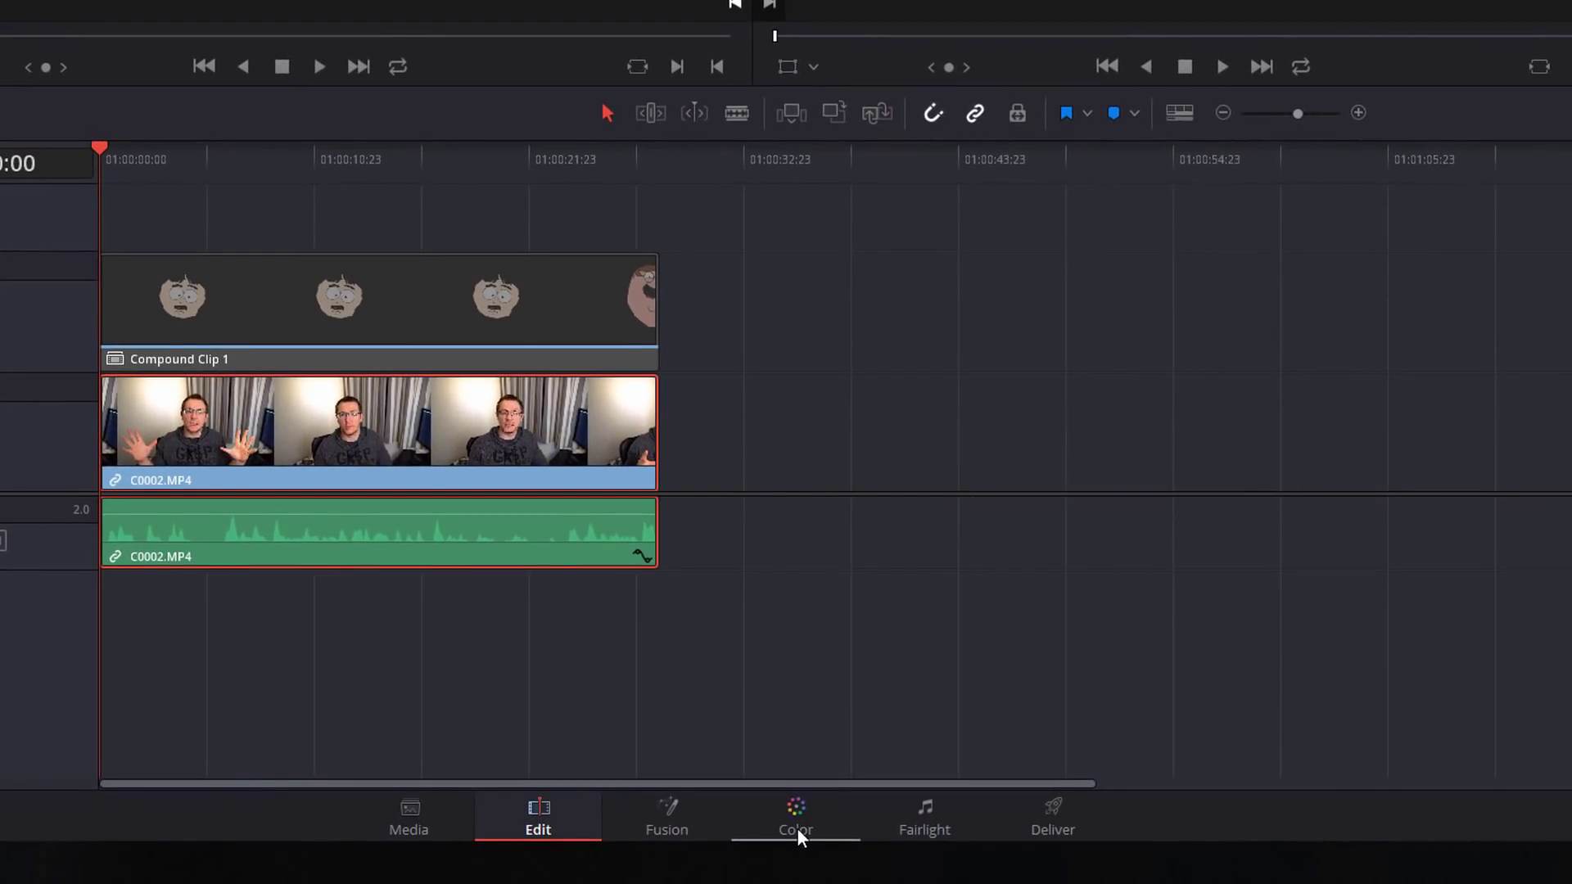
- Go to the Color page with the webcam clip and open the Window palette
click(798, 828)
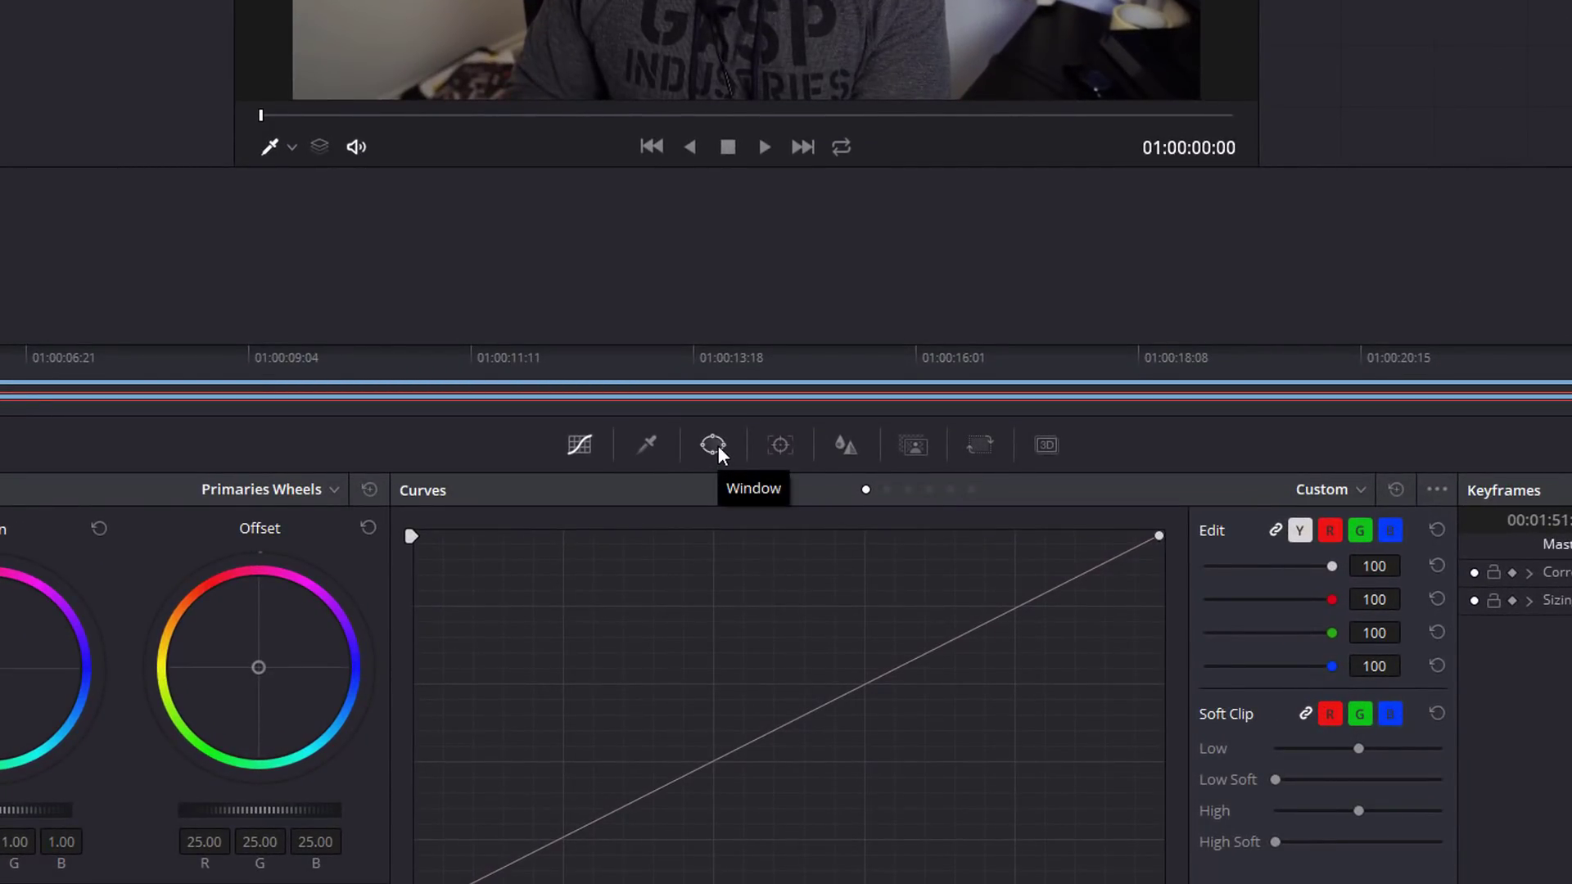
click(713, 445)
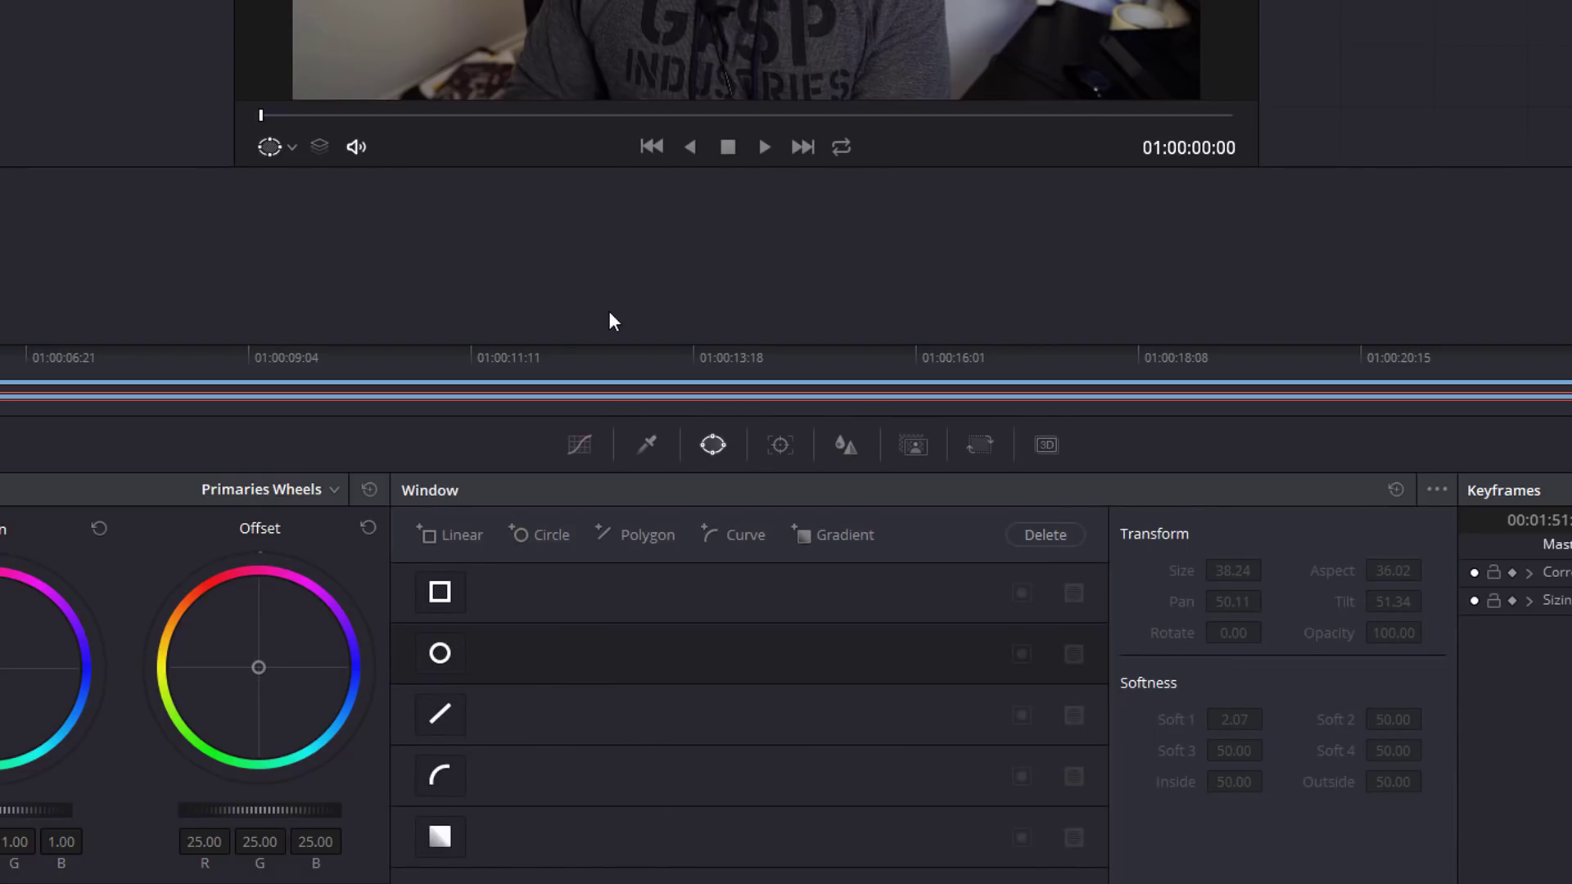
- Add a circle window around the face: size 38.24, pan 50.23, tilt 51.36, rotate 1.42
click(440, 654)
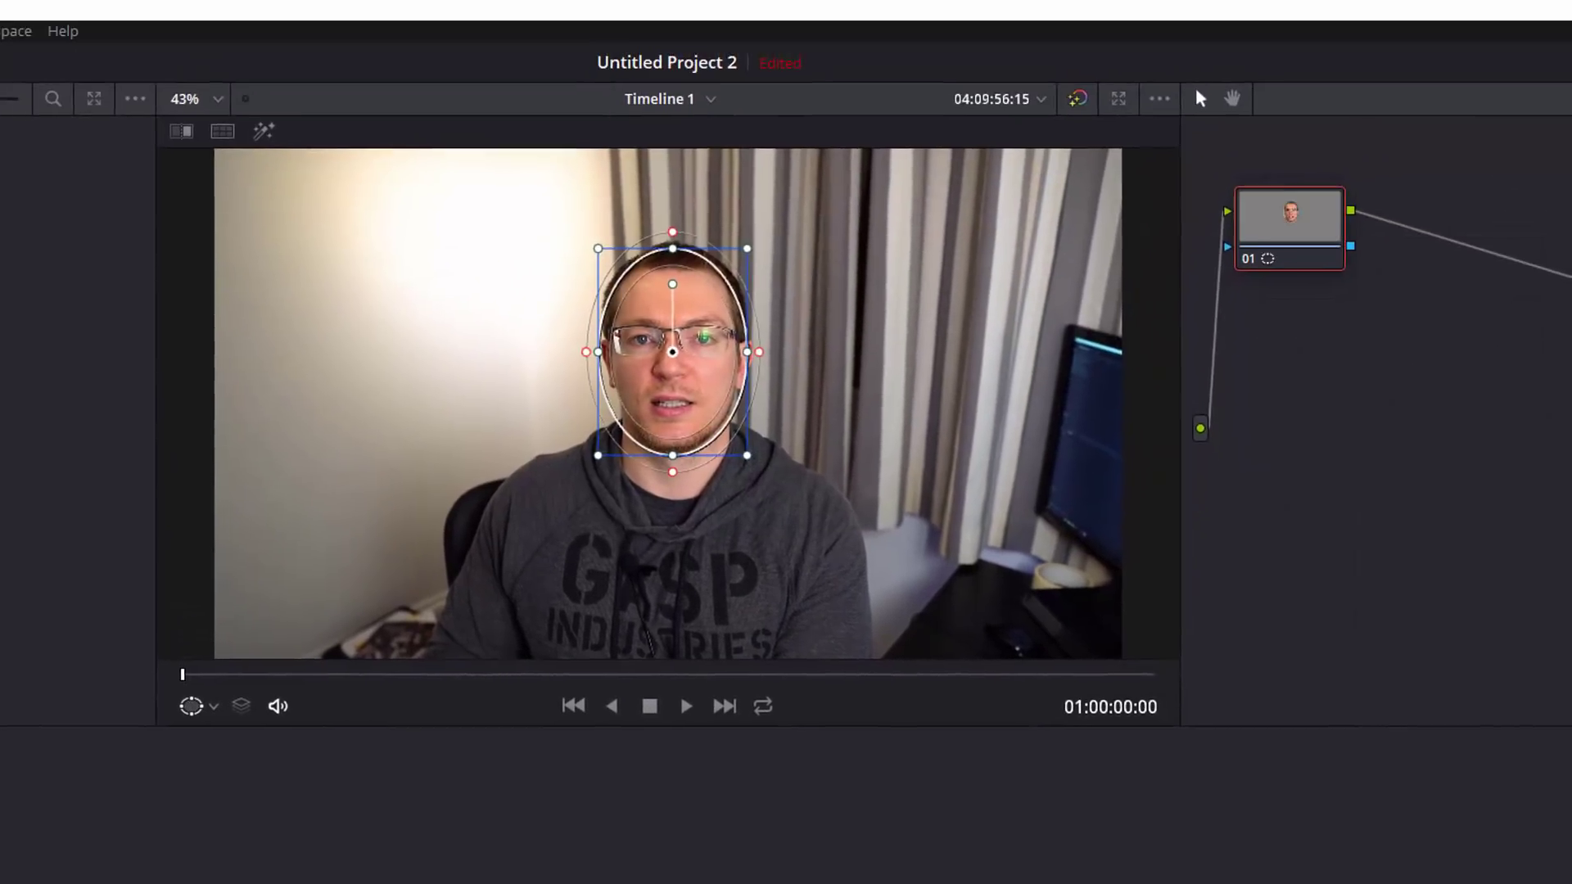
mouse_move(632, 359)
mouse_down()
mouse_move(606, 364)
mouse_move(649, 353)
mouse_move(585, 411)
mouse_move(631, 376)
mouse_move(632, 391)
mouse_up()
mouse_move(752, 489)
mouse_down()
mouse_move(842, 568)
mouse_move(744, 491)
mouse_move(825, 602)
mouse_move(740, 477)
mouse_up()
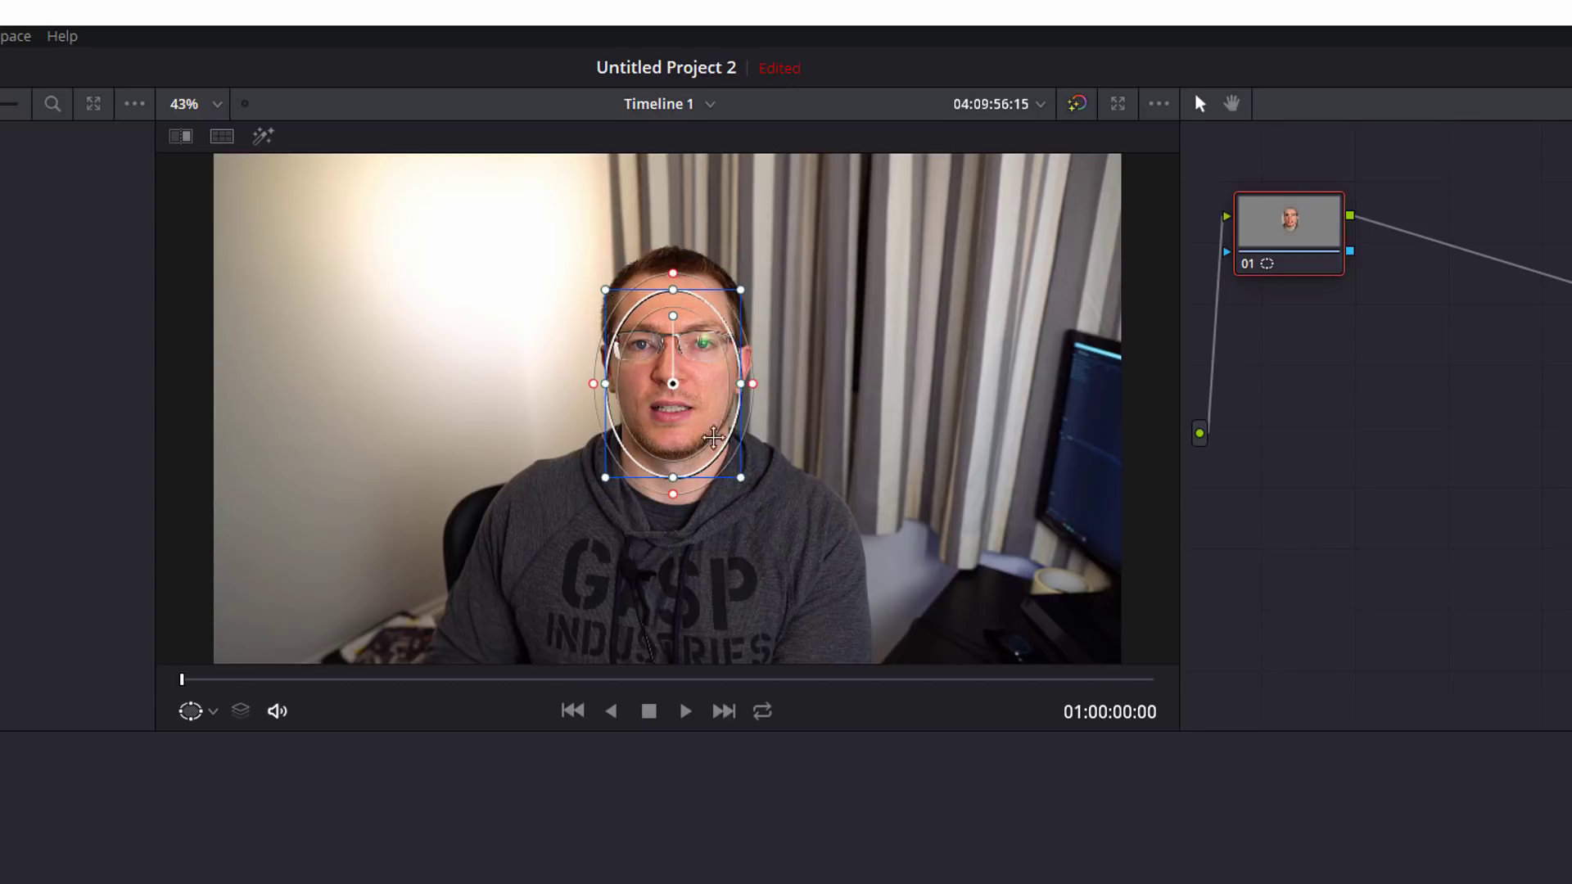
drag(674, 385, 666, 364)
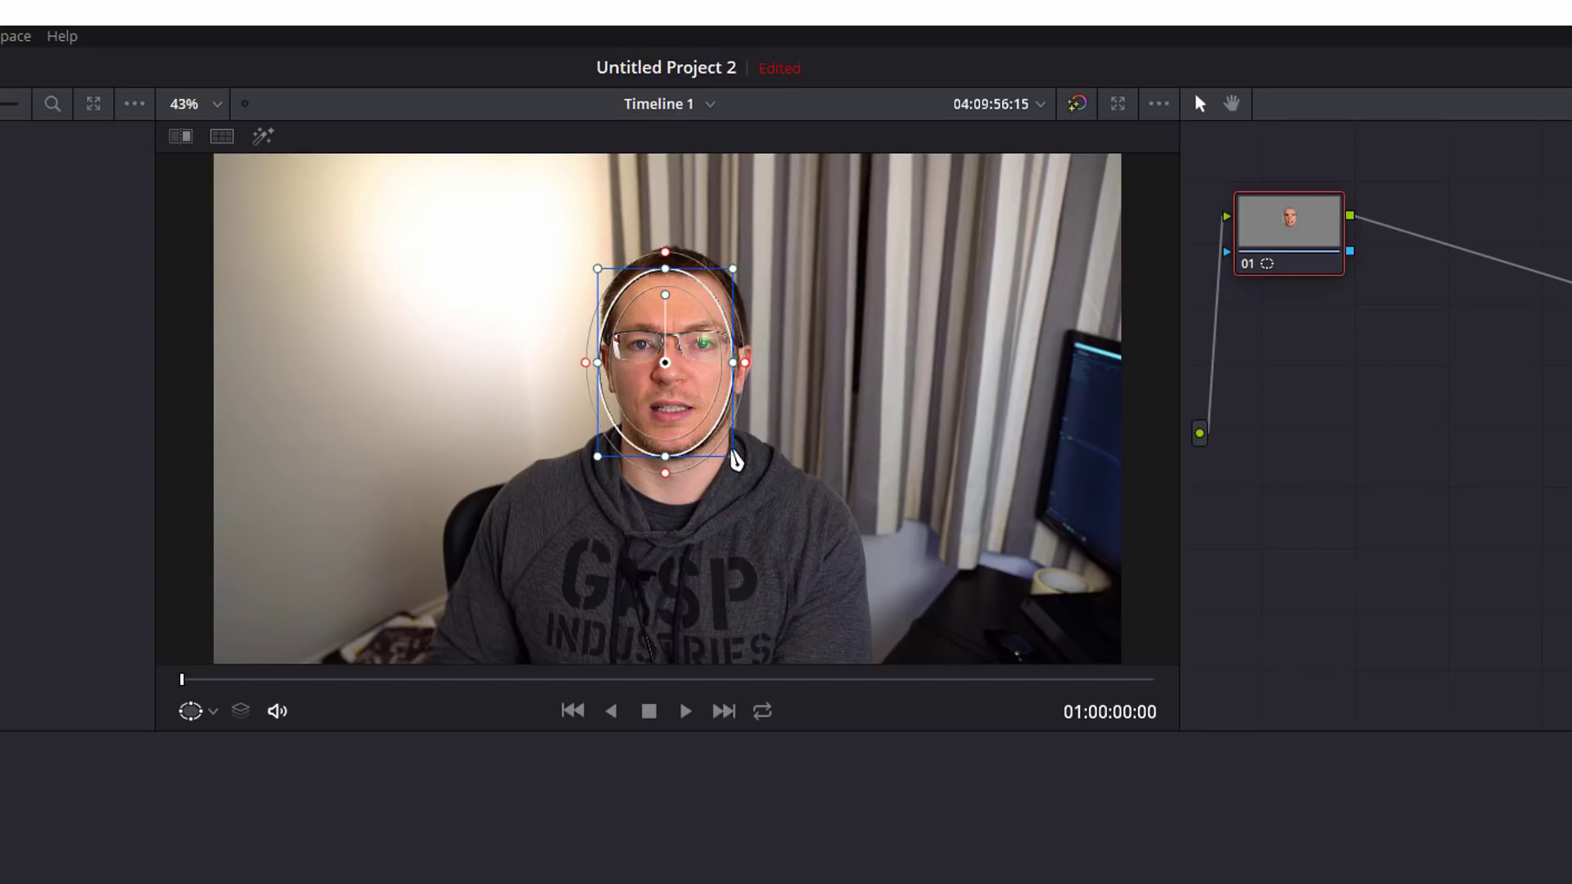
drag(735, 460, 751, 477)
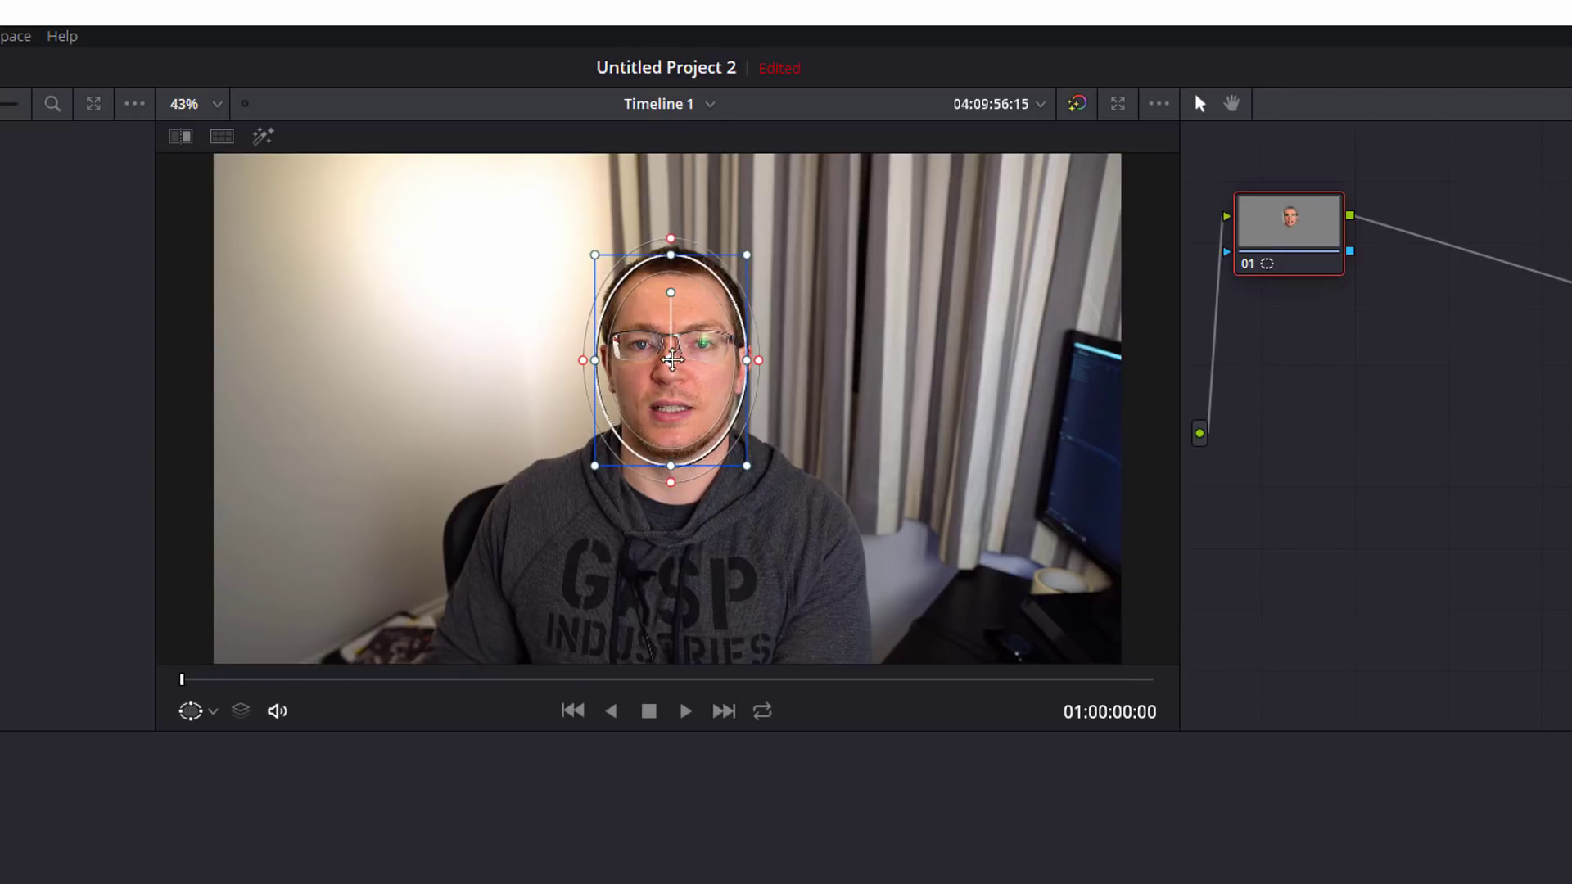
drag(672, 359, 675, 353)
drag(671, 288, 678, 289)
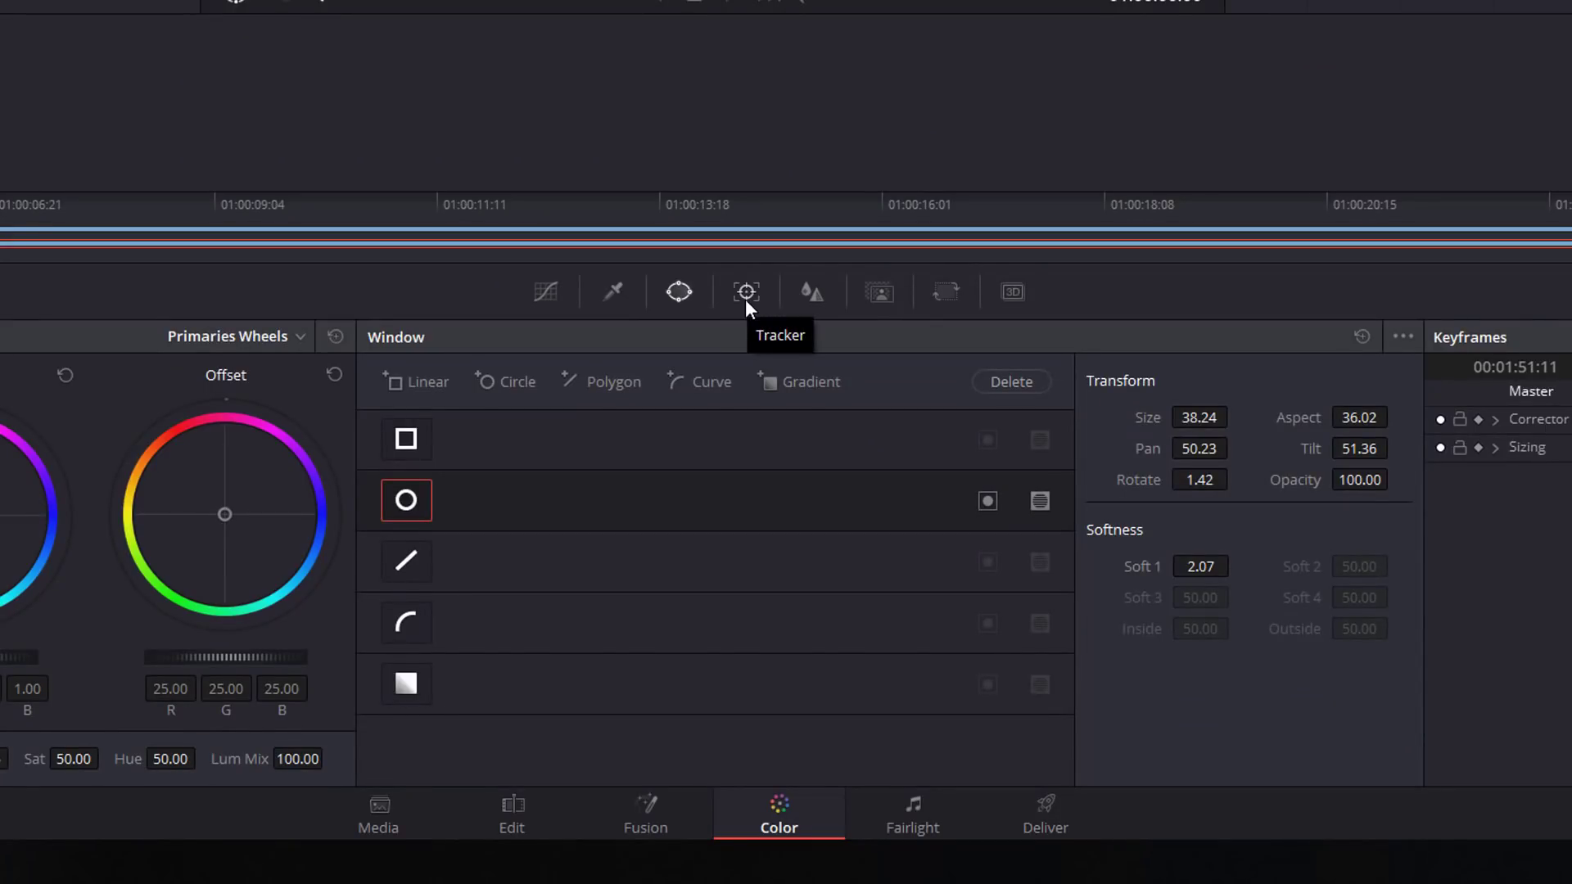
- Open the Tracker in Window mode and return the playhead to the clip start
click(745, 293)
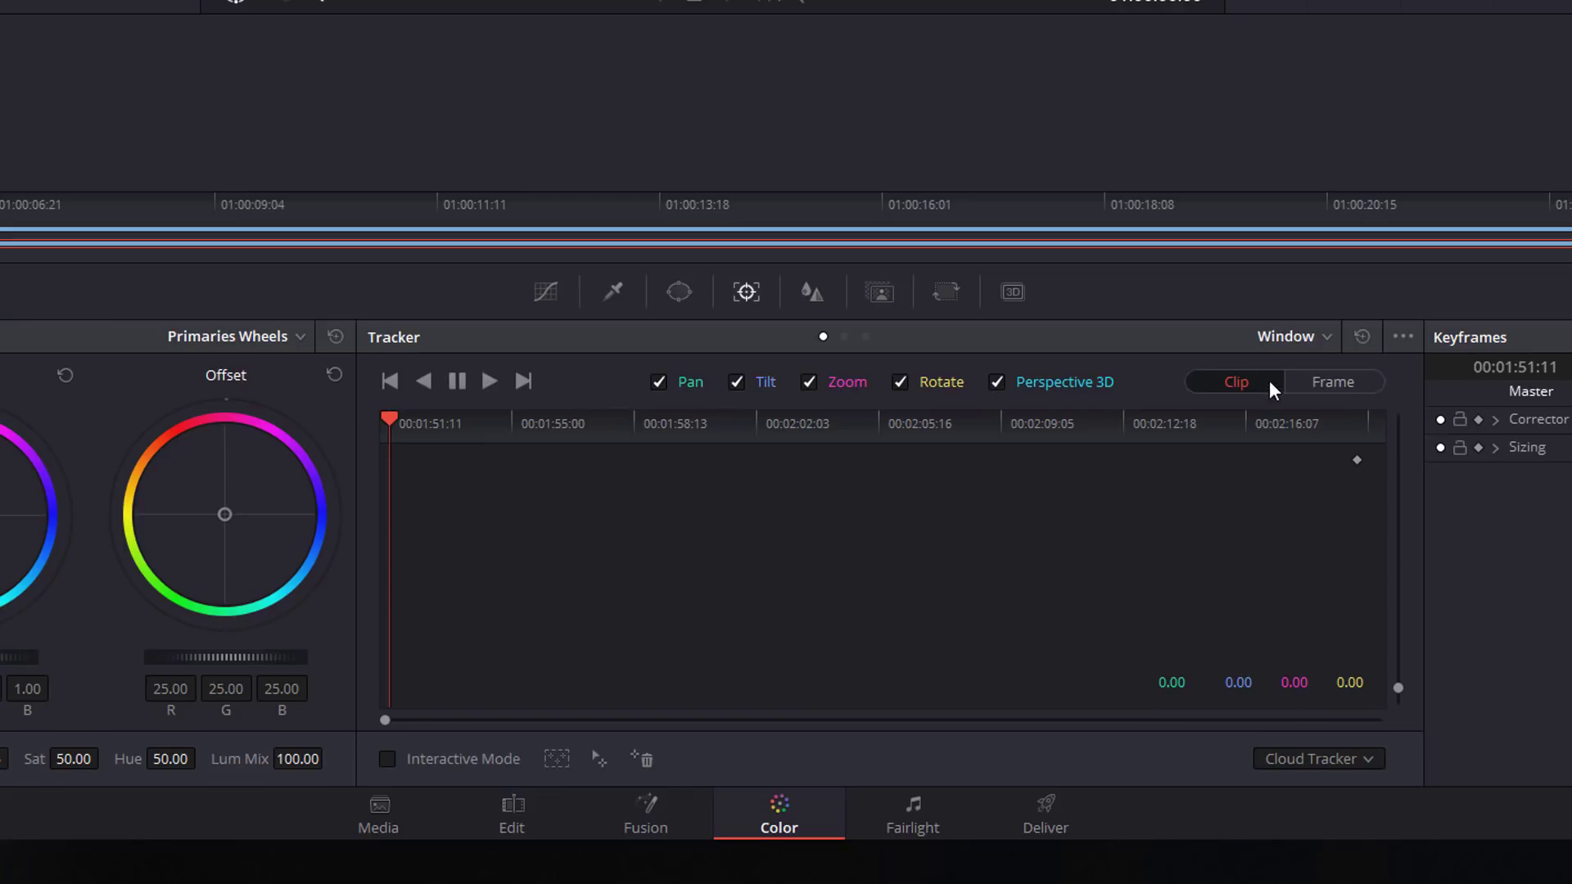
click(1321, 339)
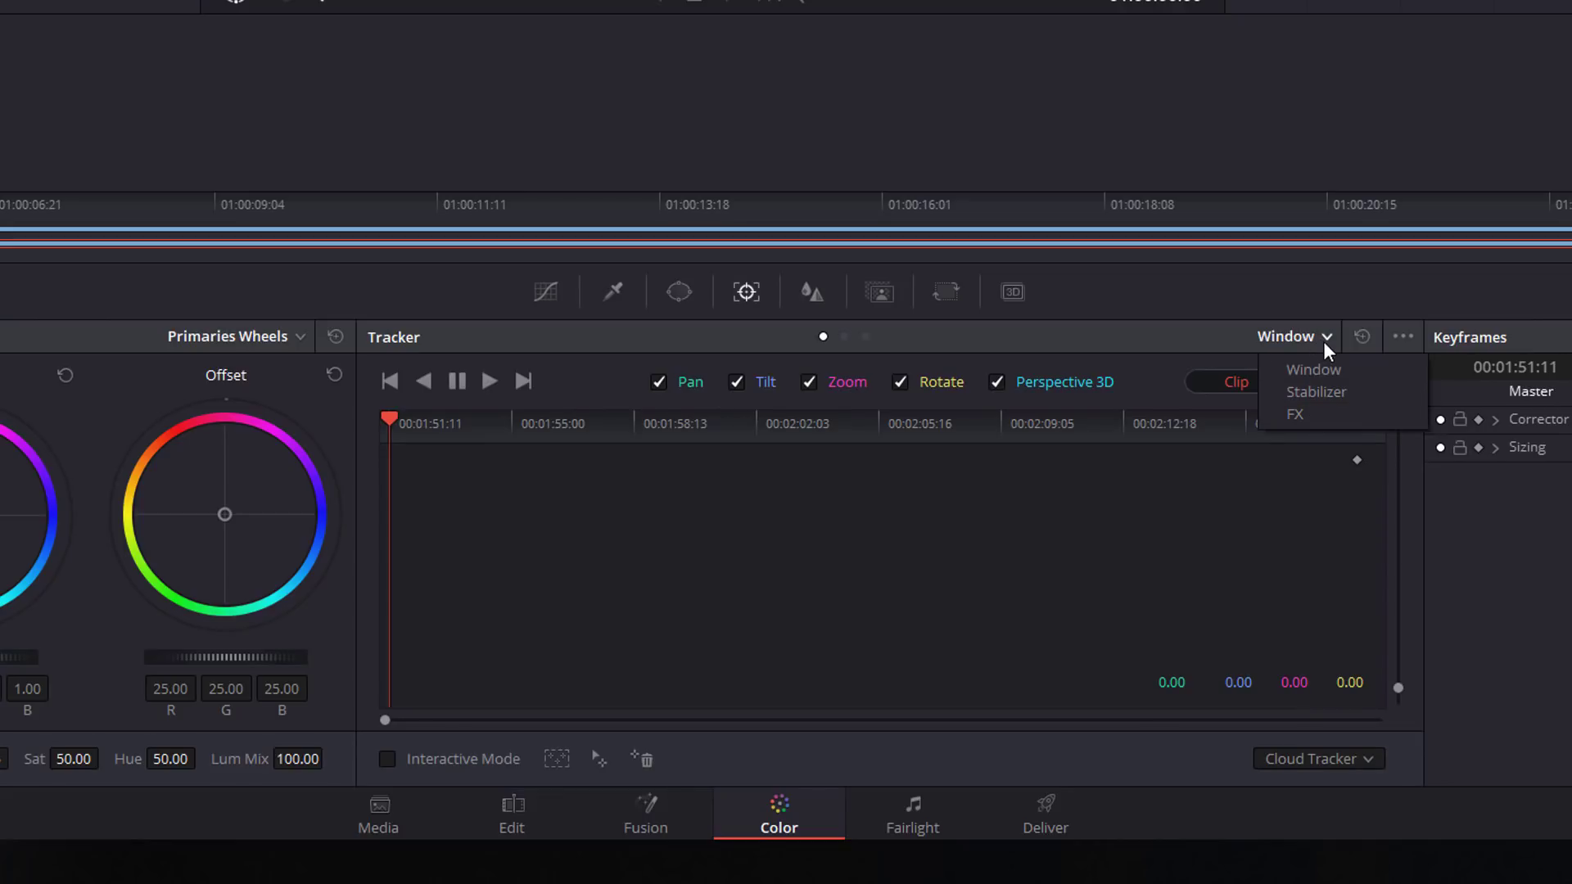
click(1323, 373)
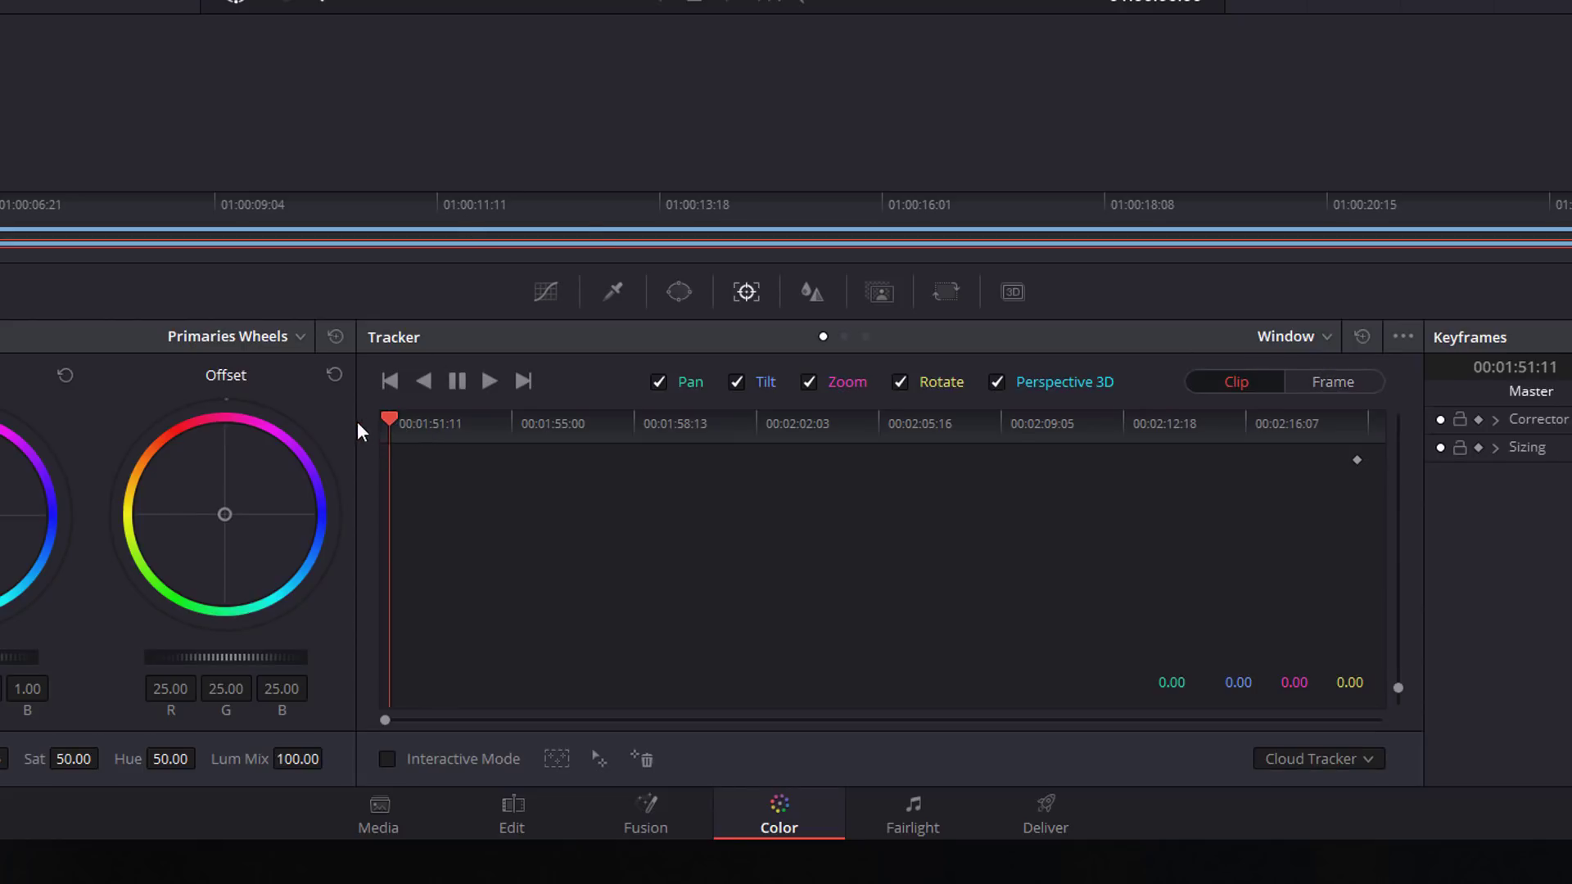
click(599, 429)
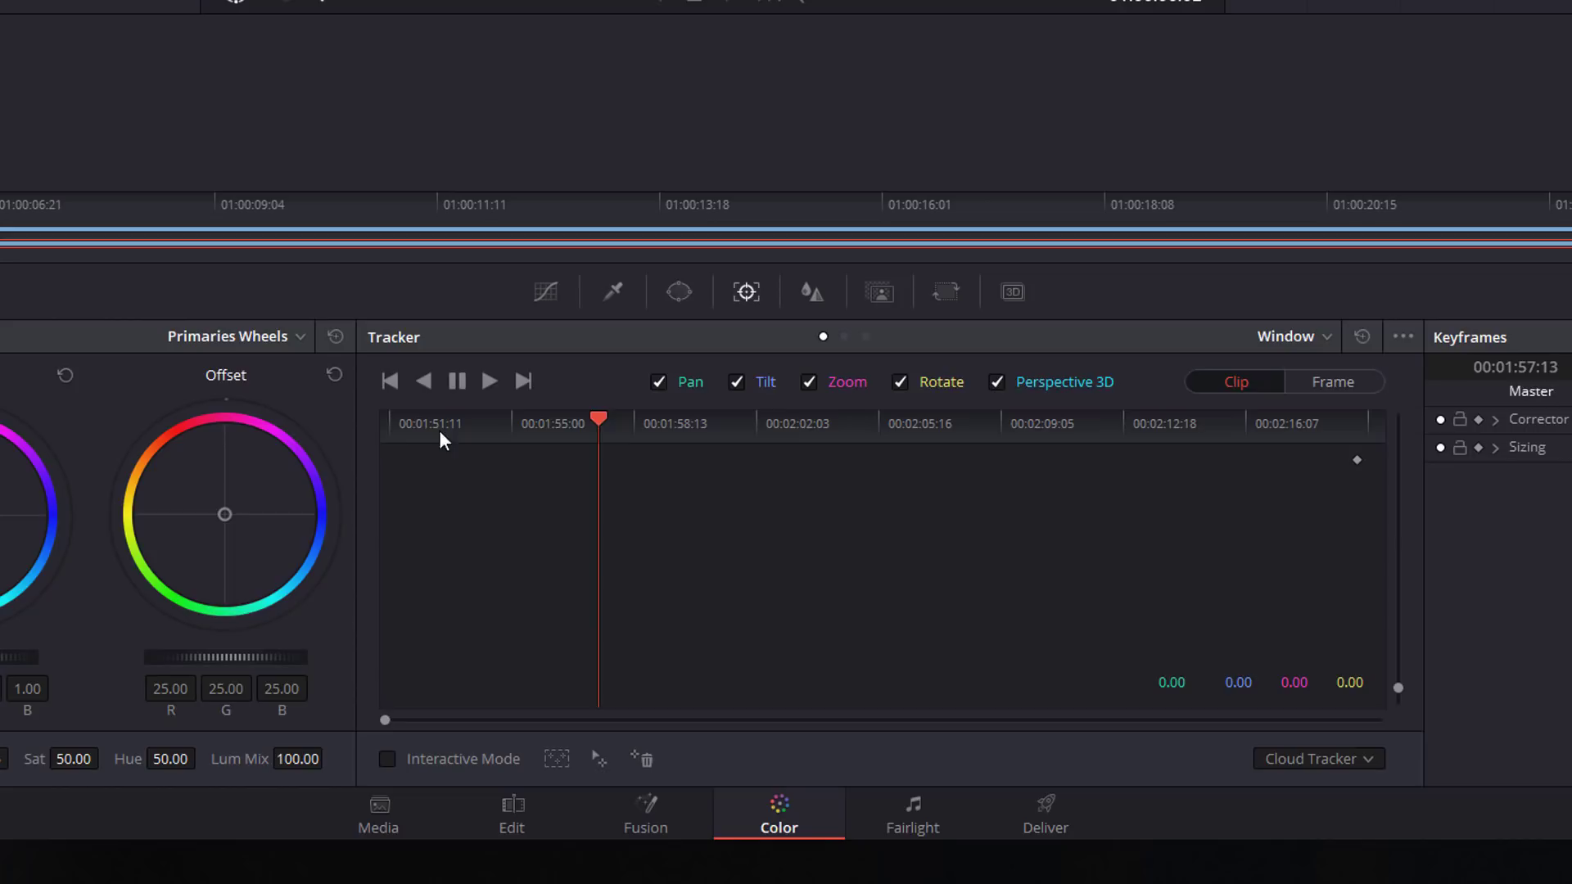
key(Home)
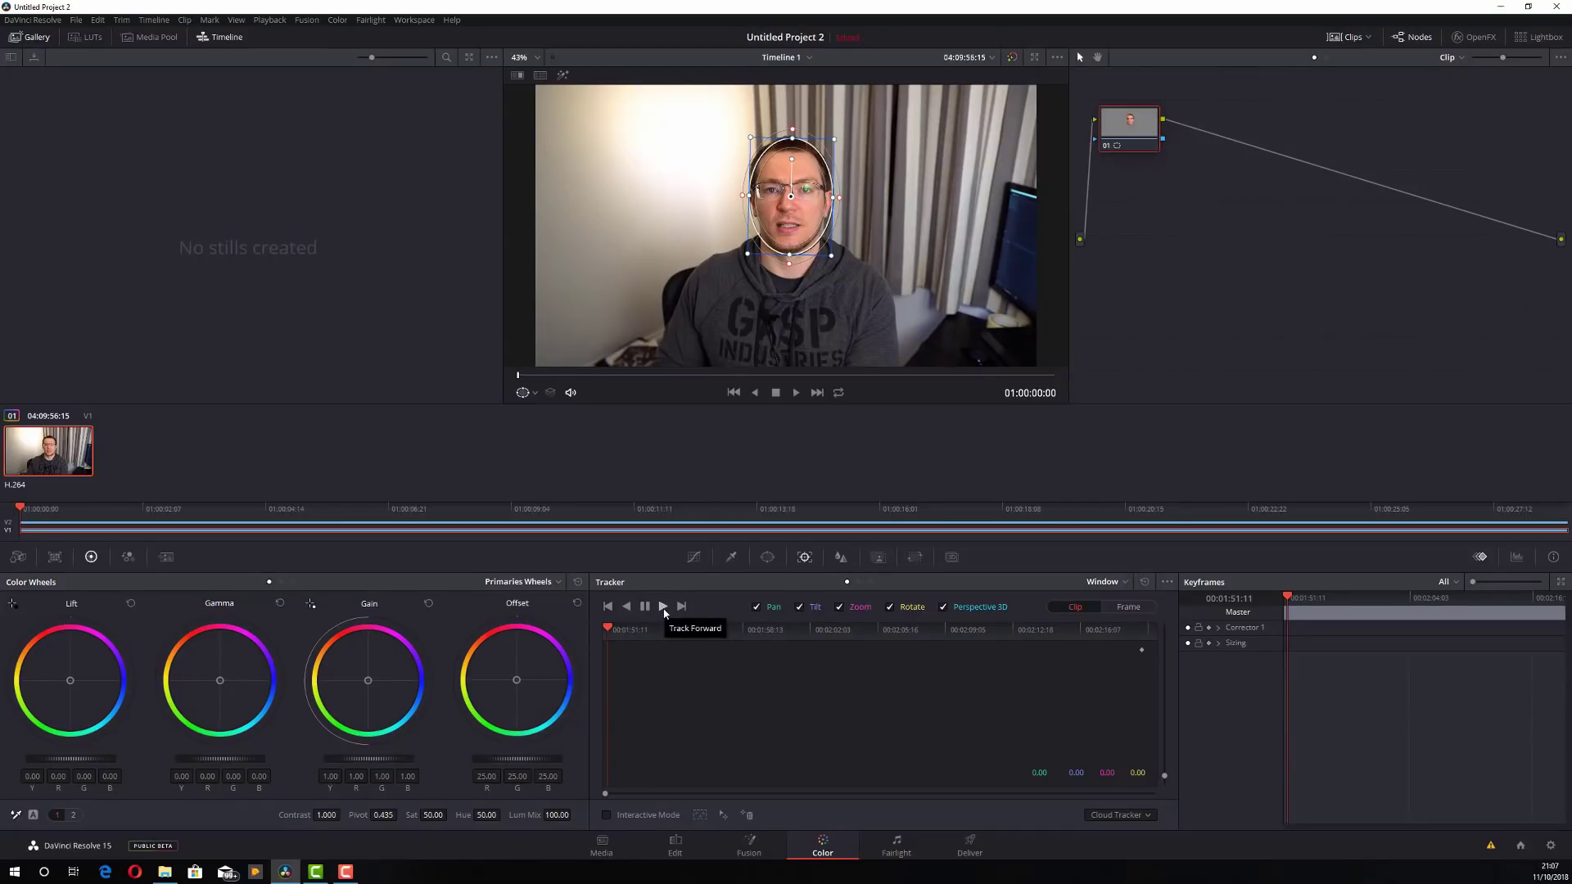
- Track the face window forward to the end of the webcam clip
click(663, 607)
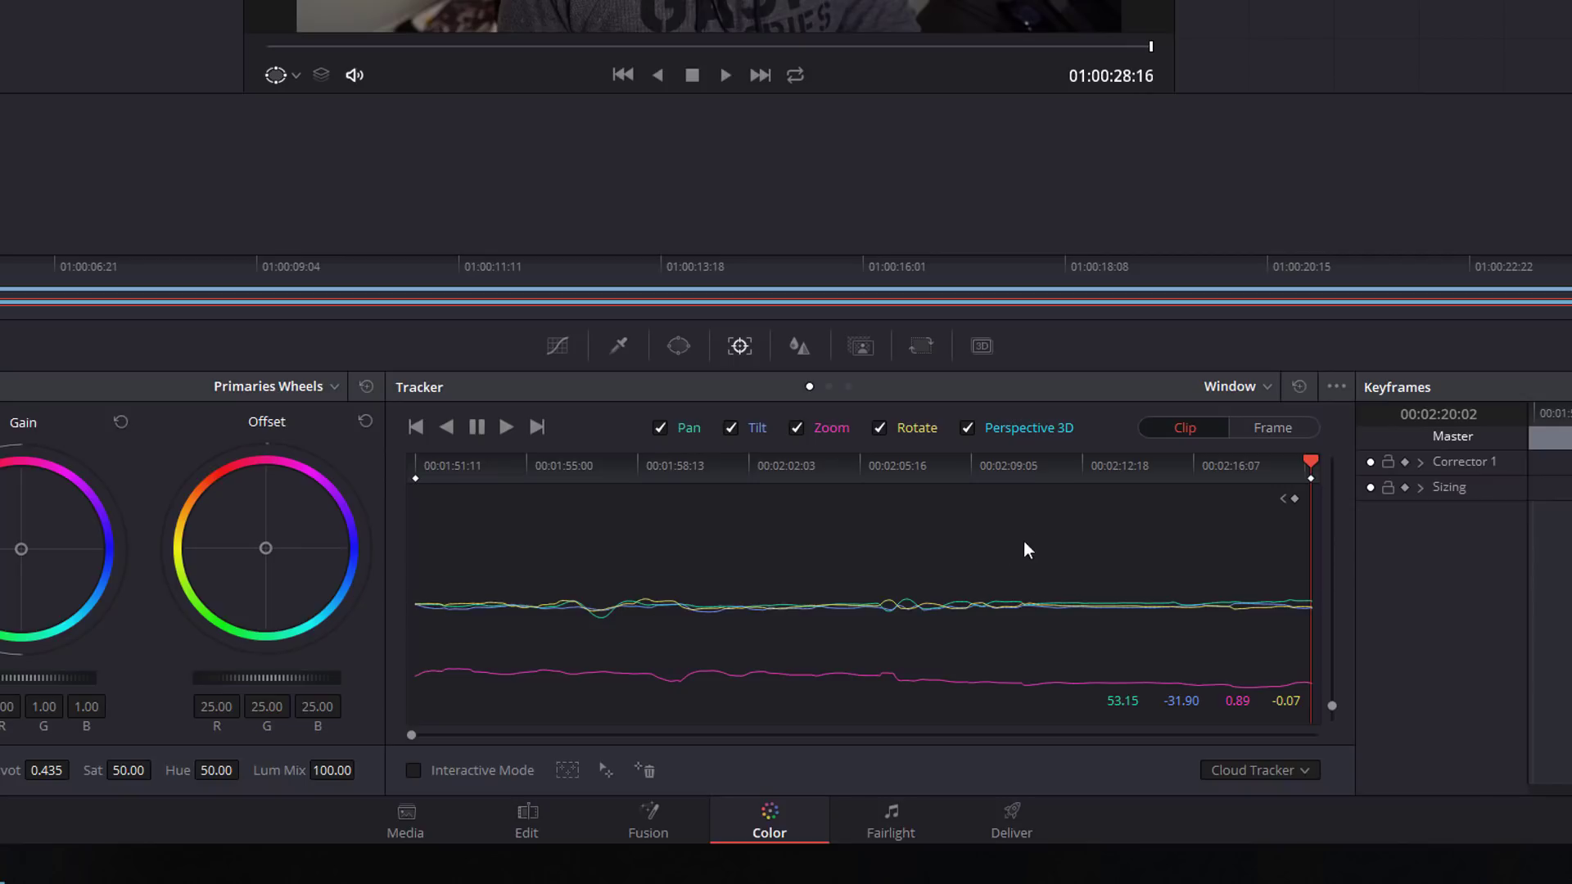
- Choose Copy Track Data from the Tracker's options menu
click(1337, 388)
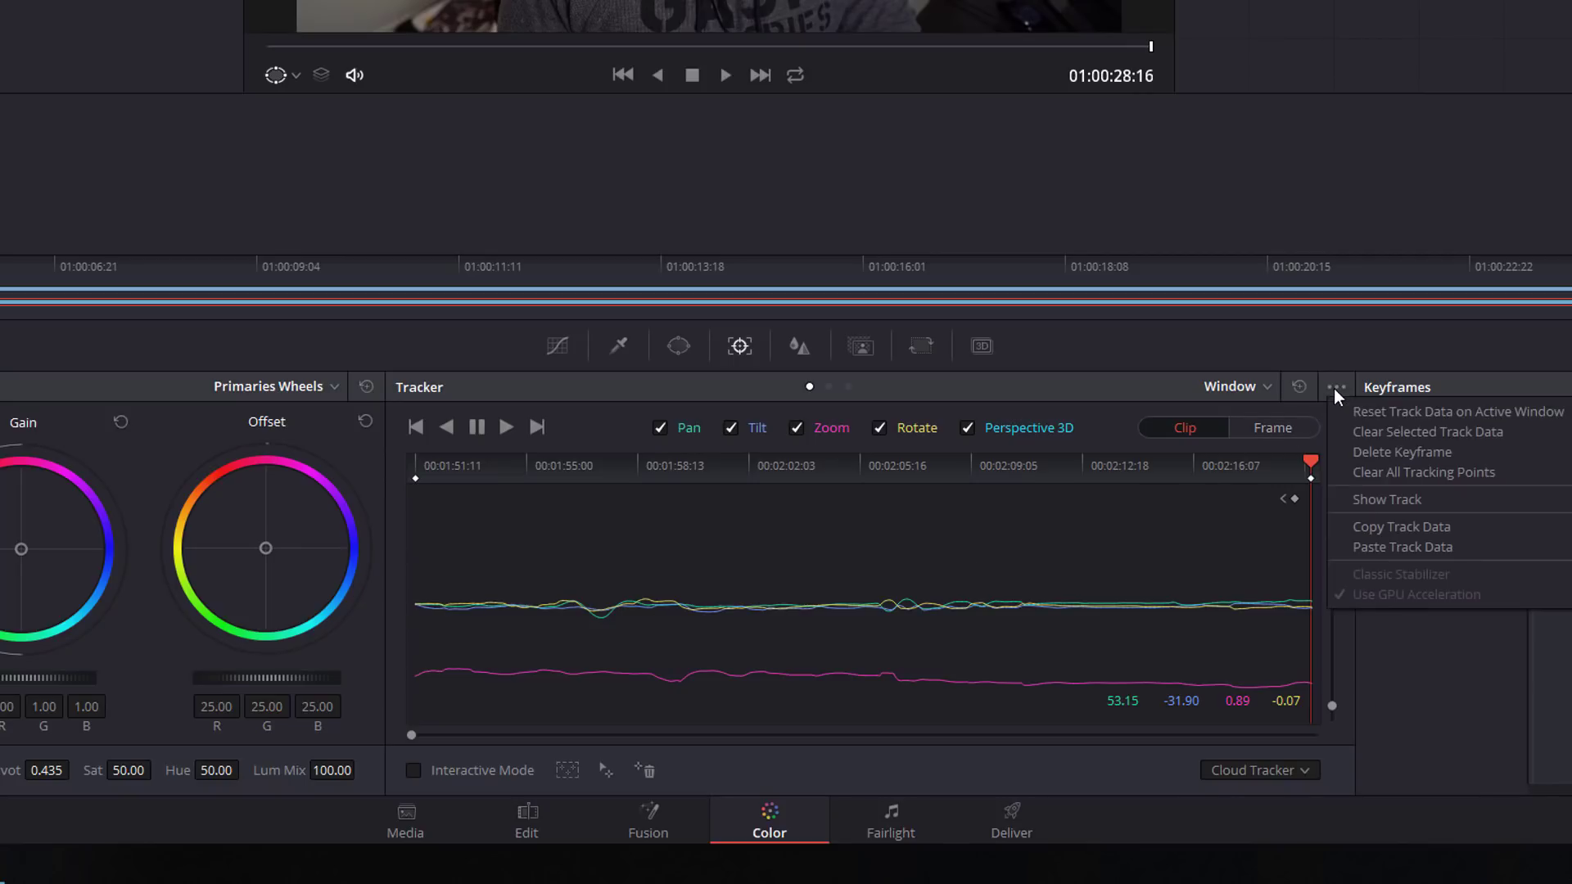
click(1393, 528)
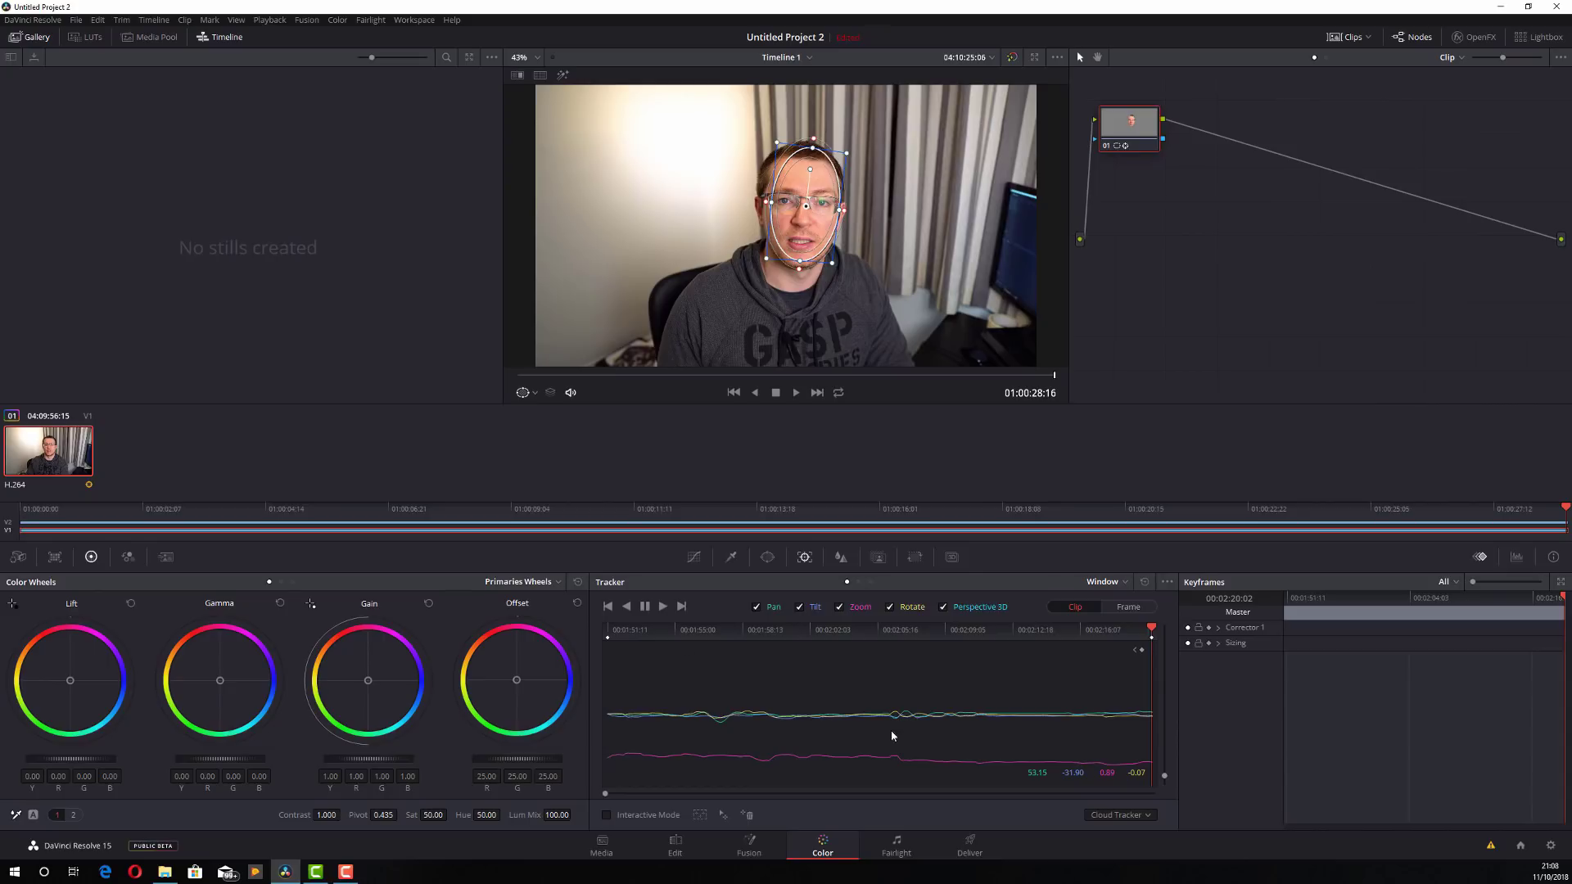
- Re-enable video on track V2, then load the Compound Clip on the Color page
click(678, 851)
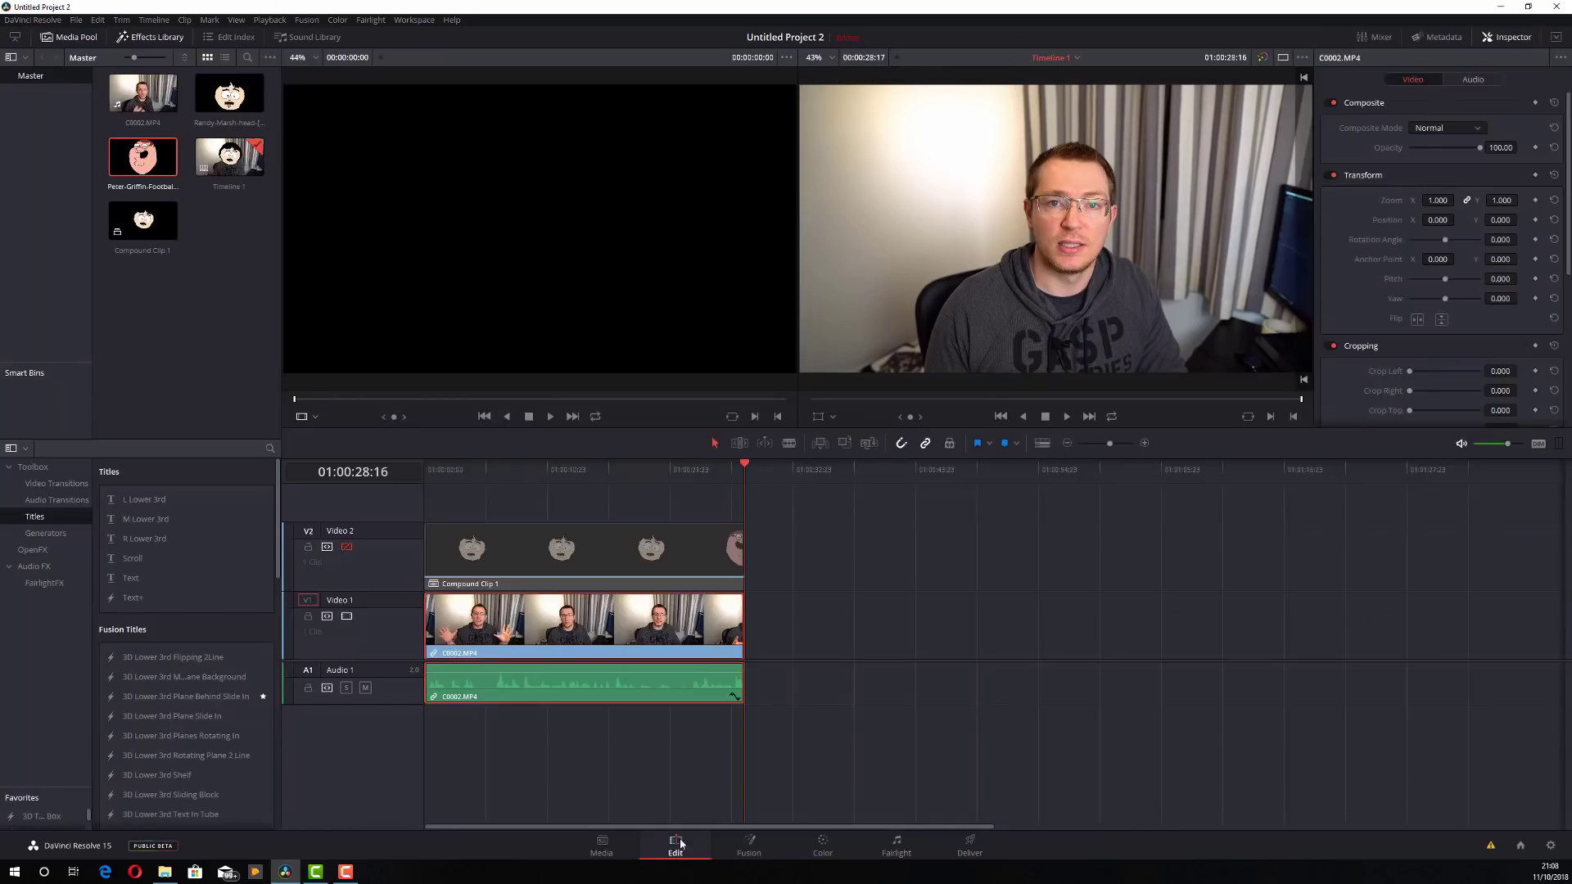
click(347, 548)
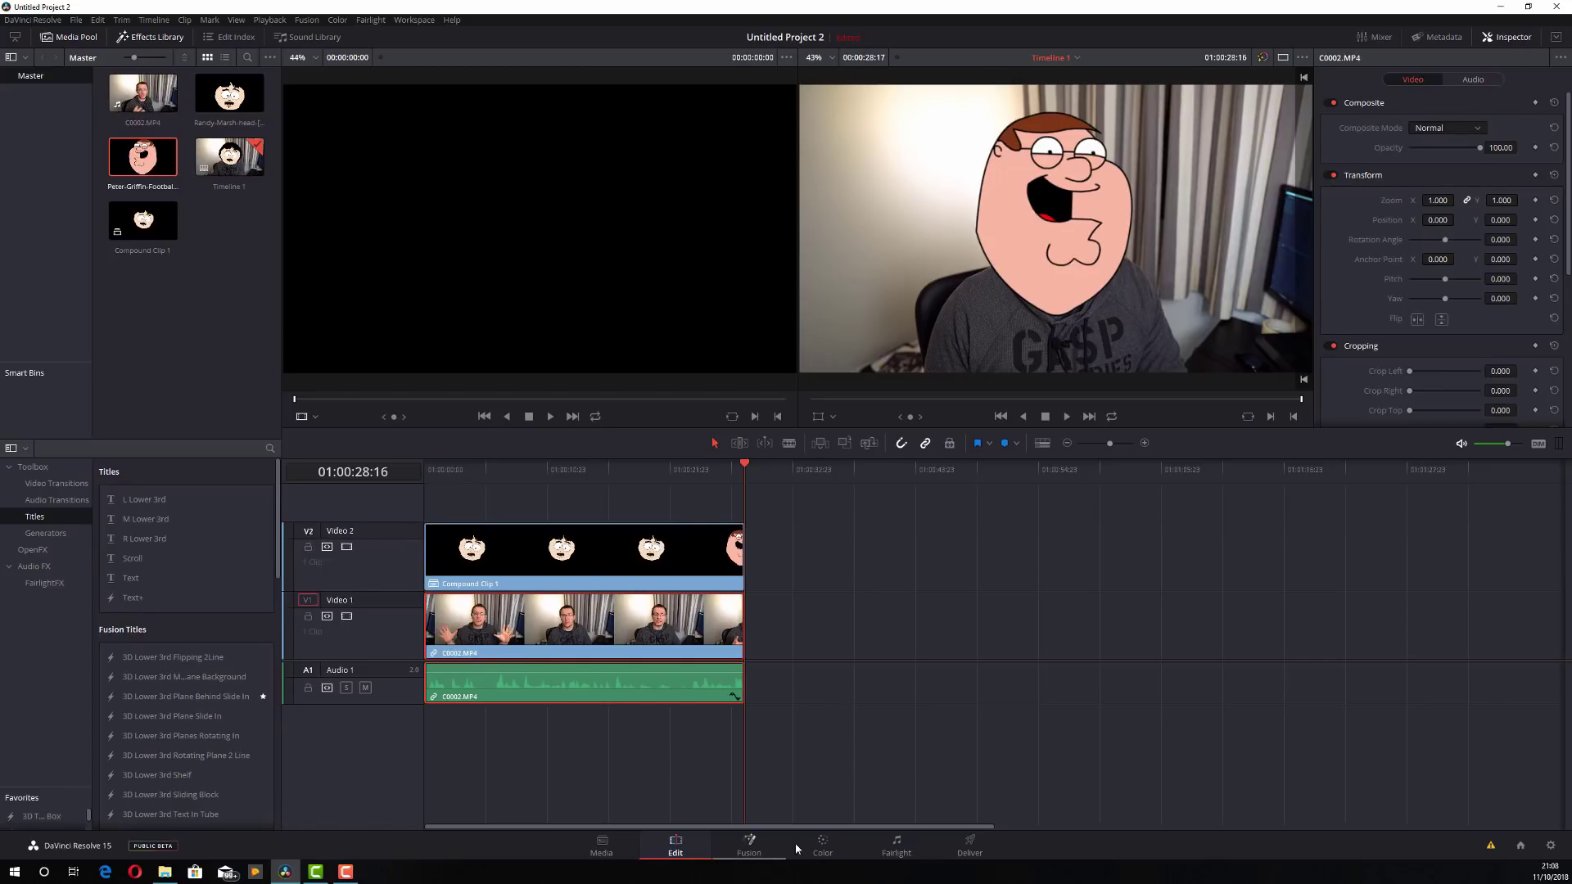
click(822, 848)
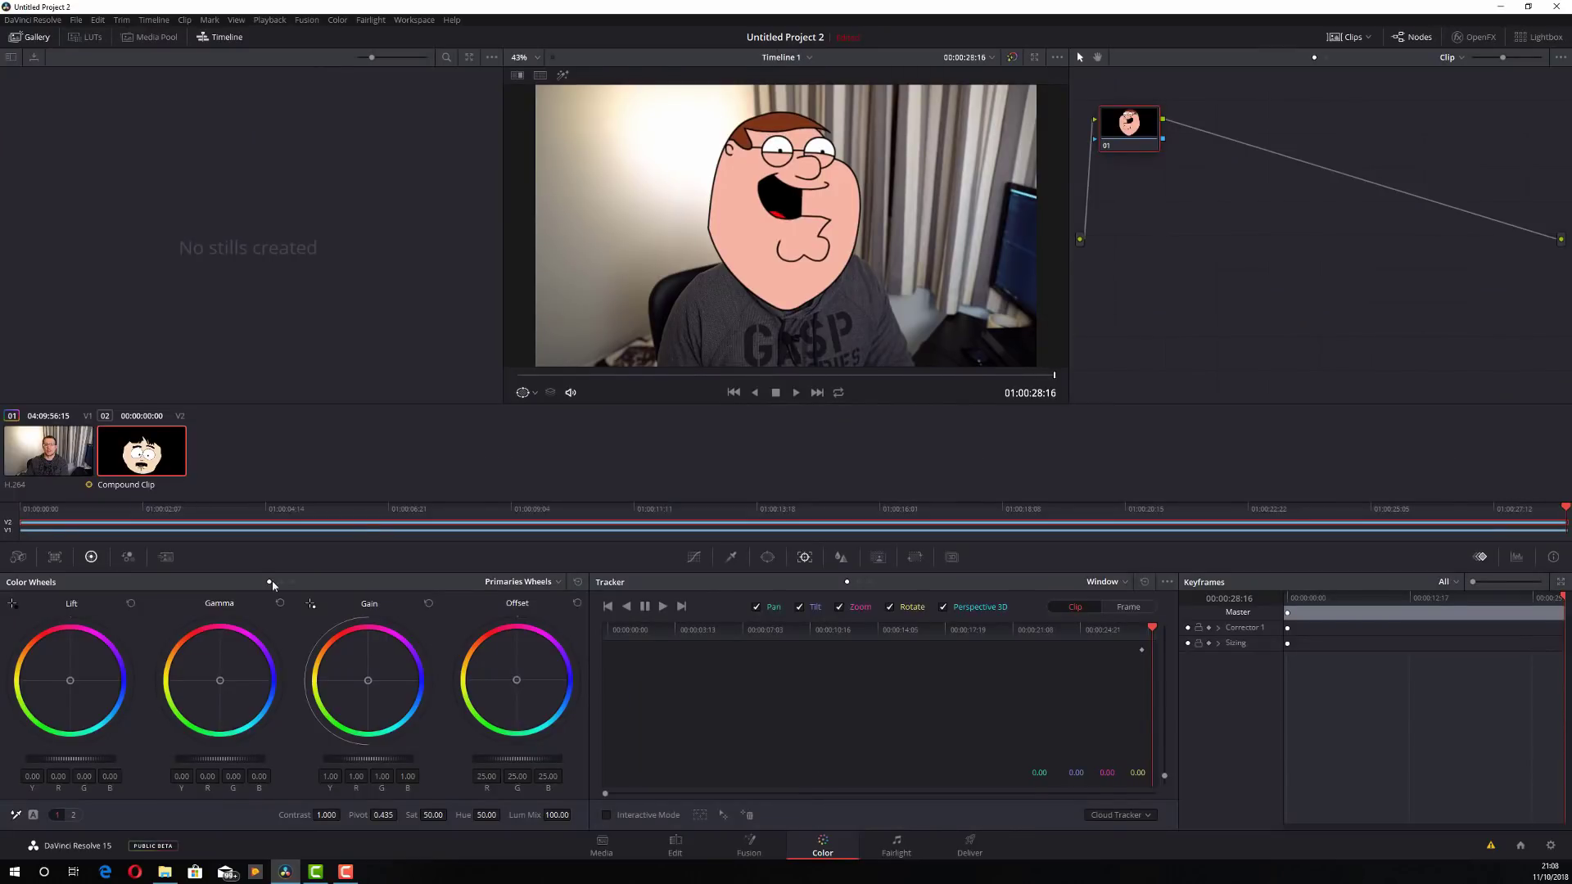
click(70, 464)
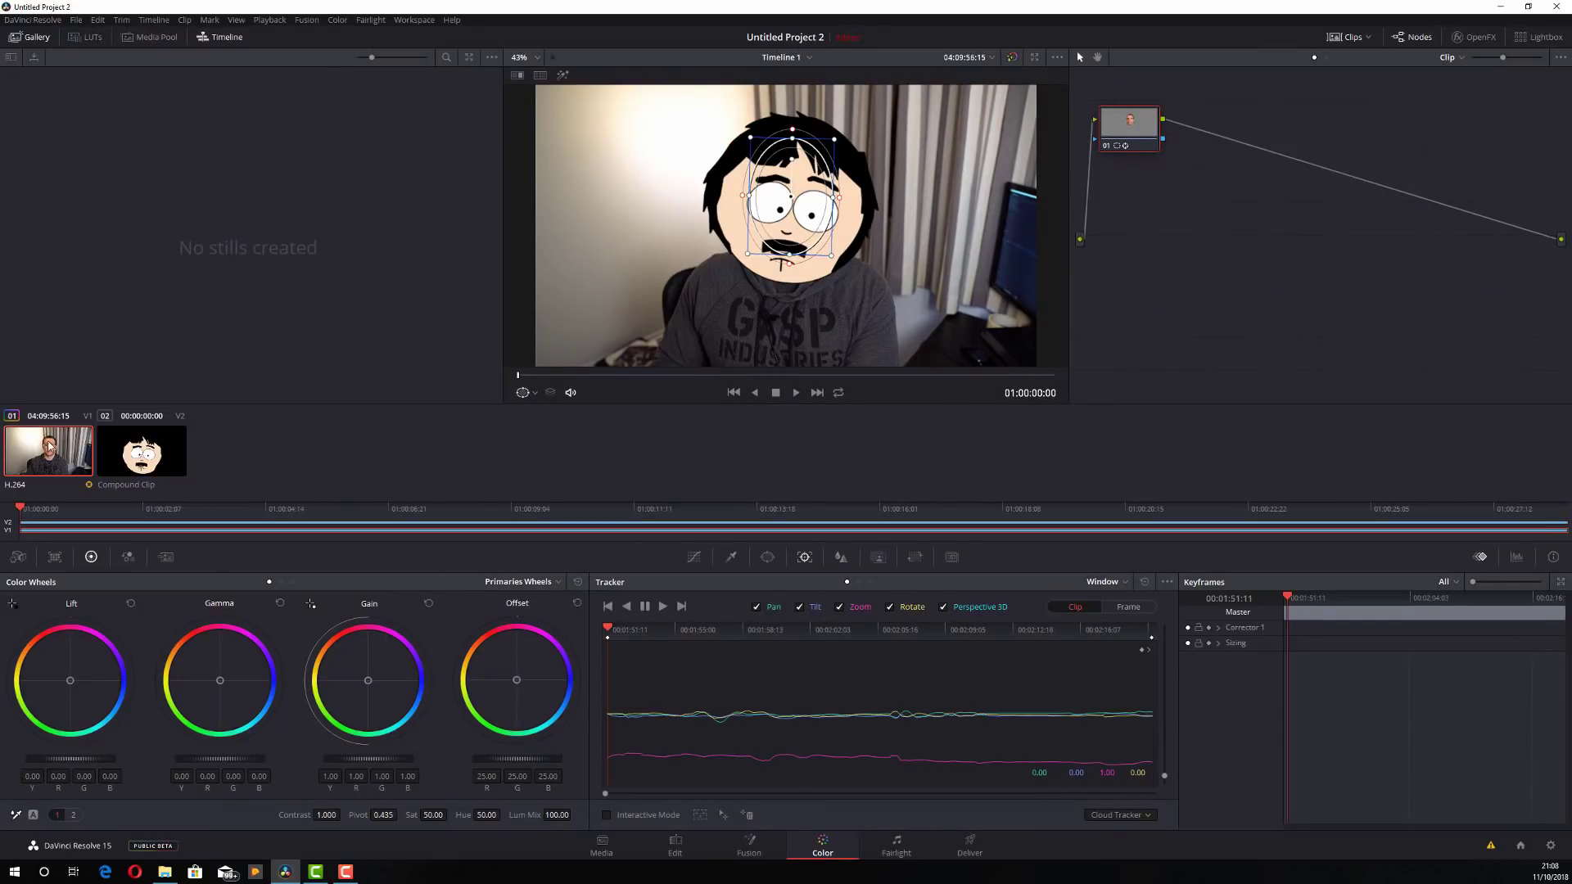
click(143, 453)
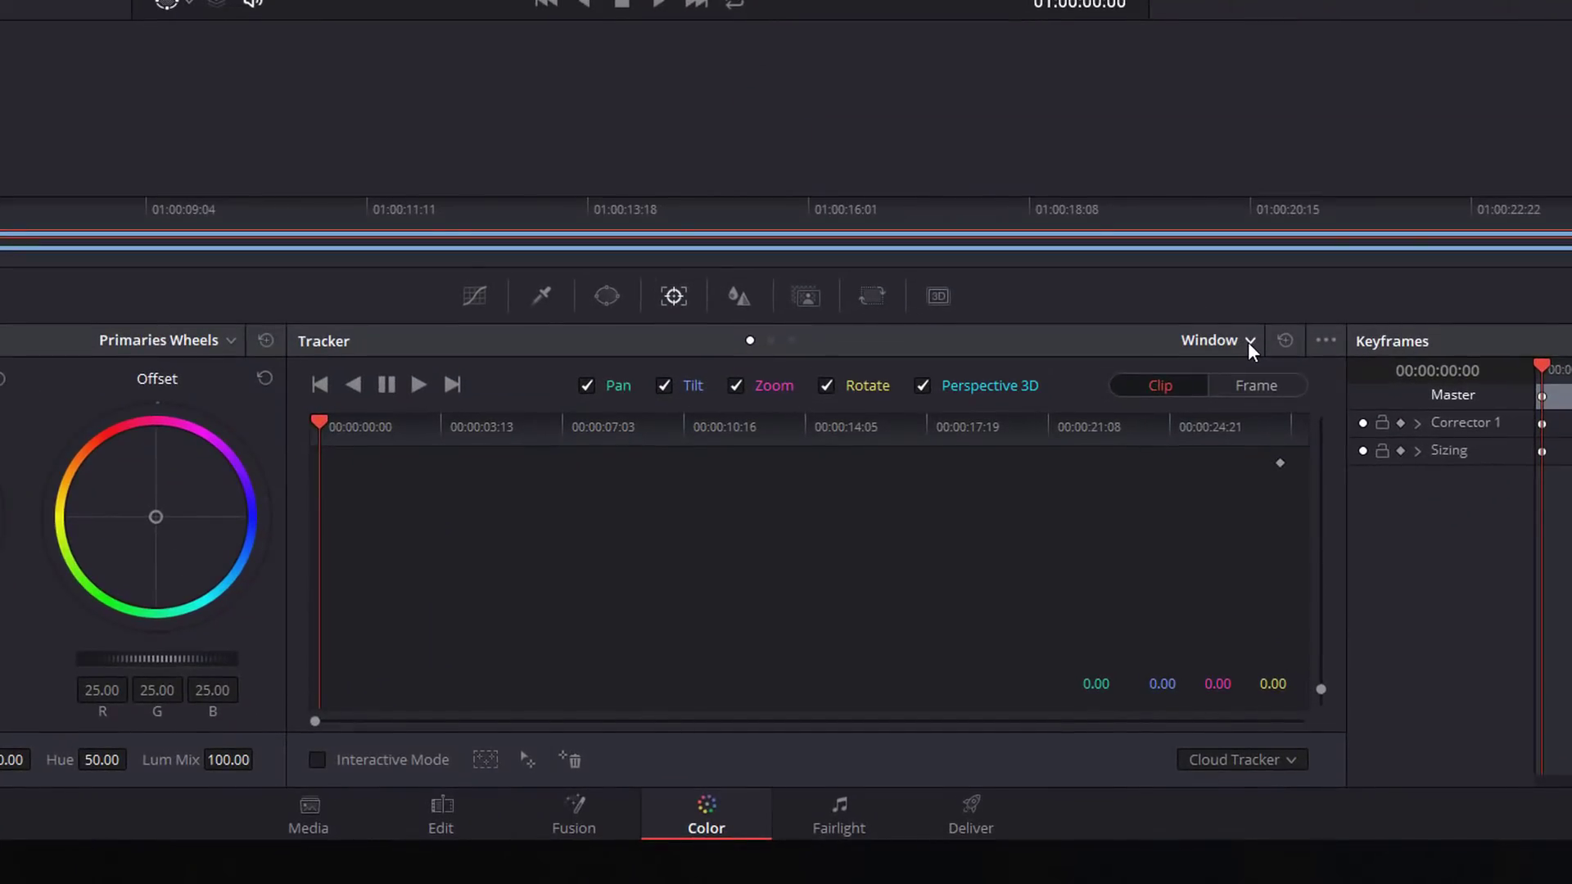
- Switch the Compound Clip's tracker to Stabilizer mode using the Classic Stabilizer
click(1123, 582)
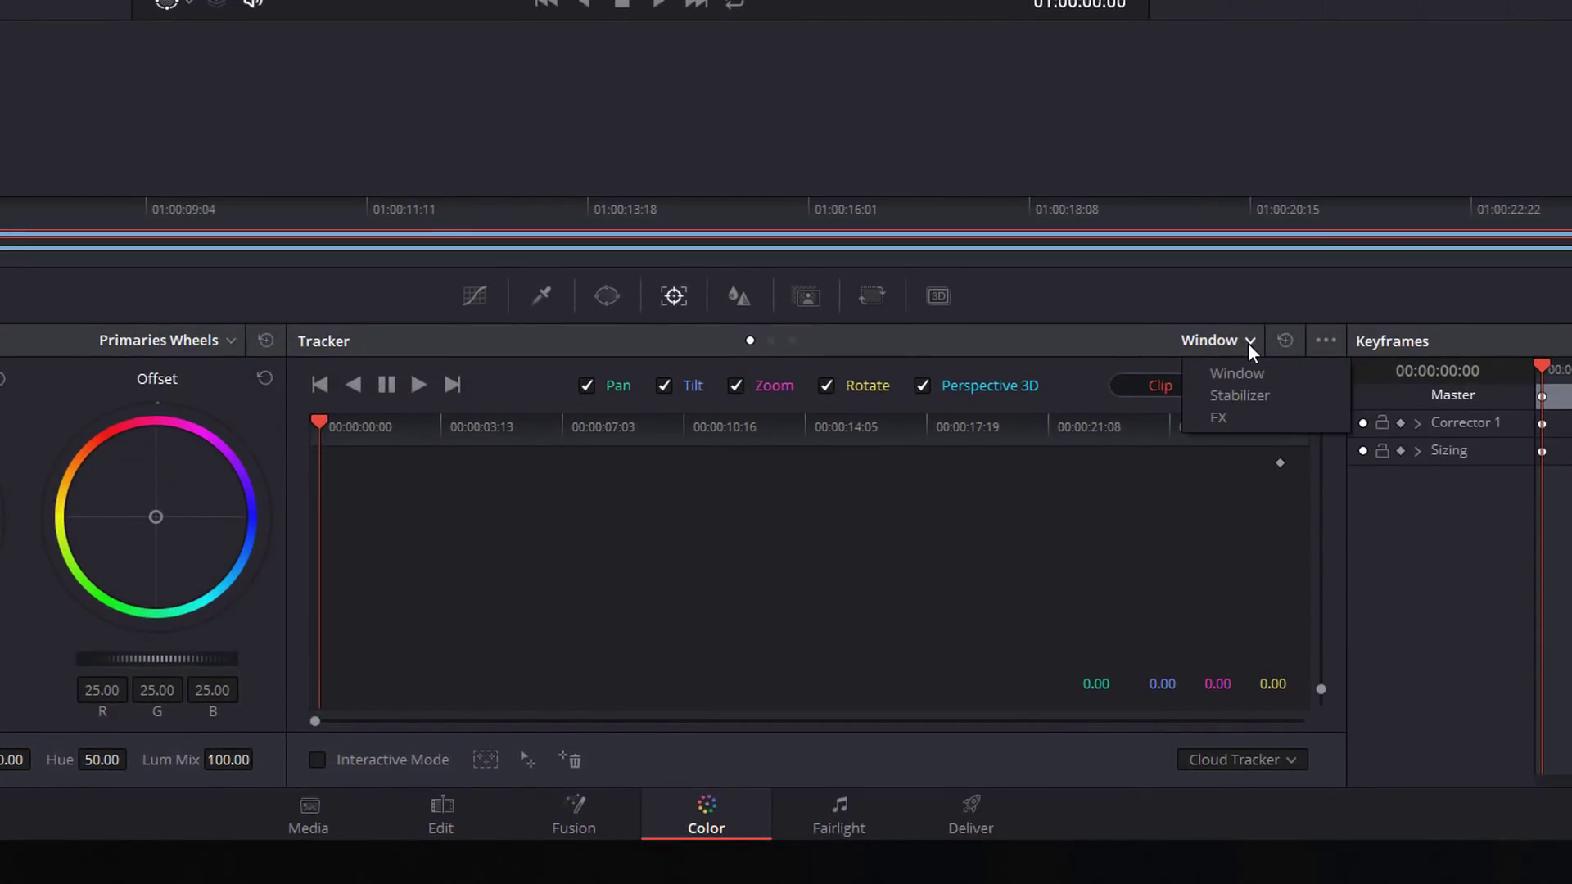
click(1259, 396)
click(1332, 342)
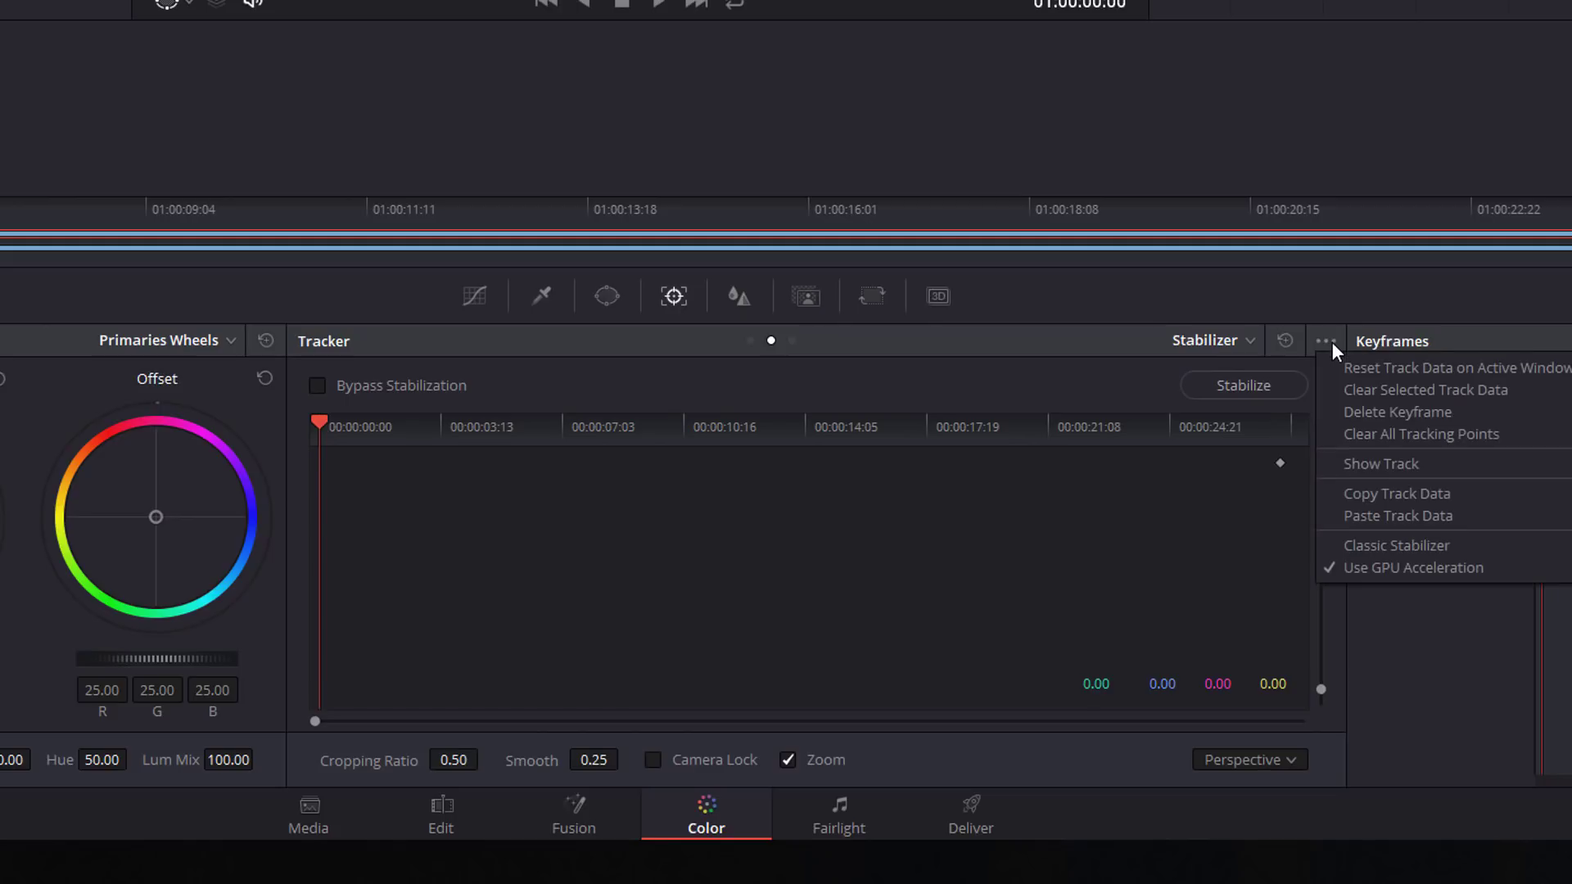
click(1391, 546)
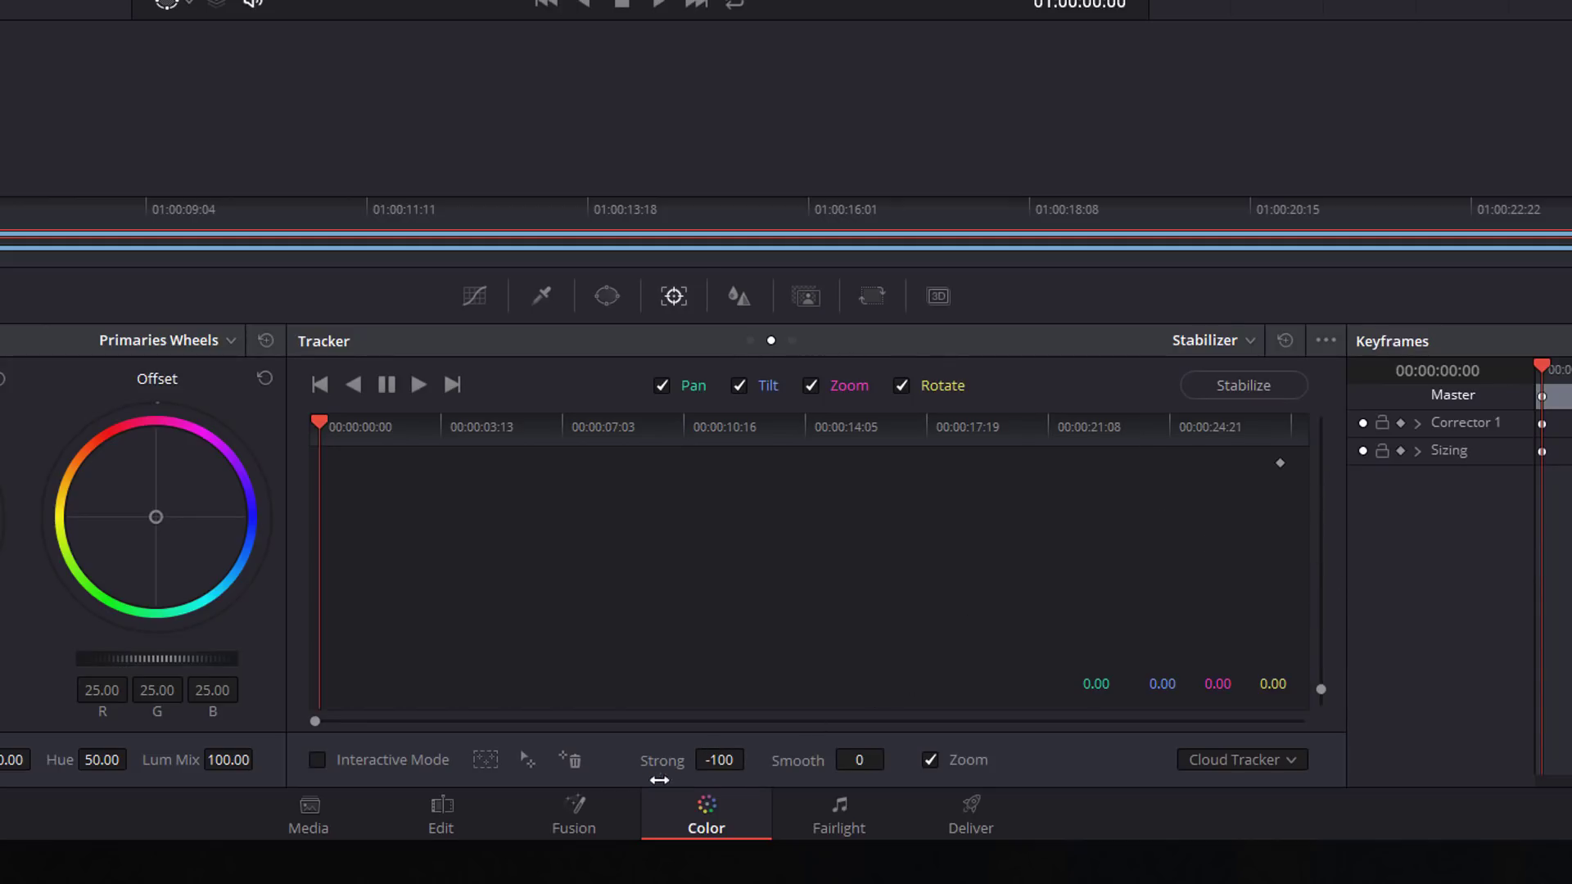
- Set the stabilizer's Strong value to -100 and turn off Zoom
click(698, 766)
text(-100)
click(931, 760)
- Paste the copied face tracking data into the Compound Clip's tracker, preview it, and rewind to the start
click(1328, 342)
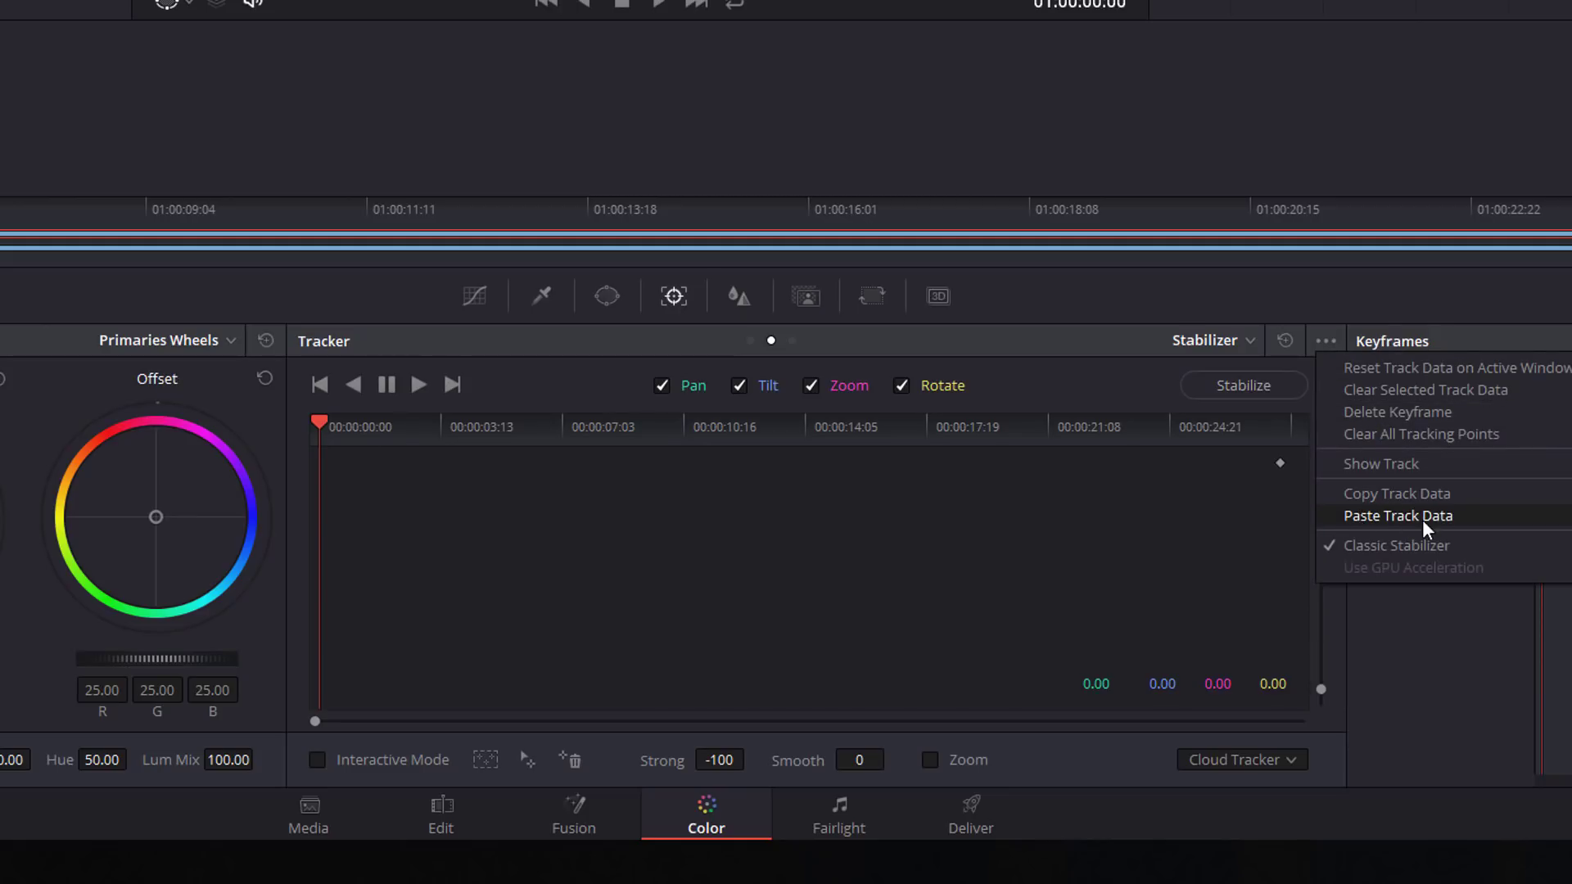
click(1385, 520)
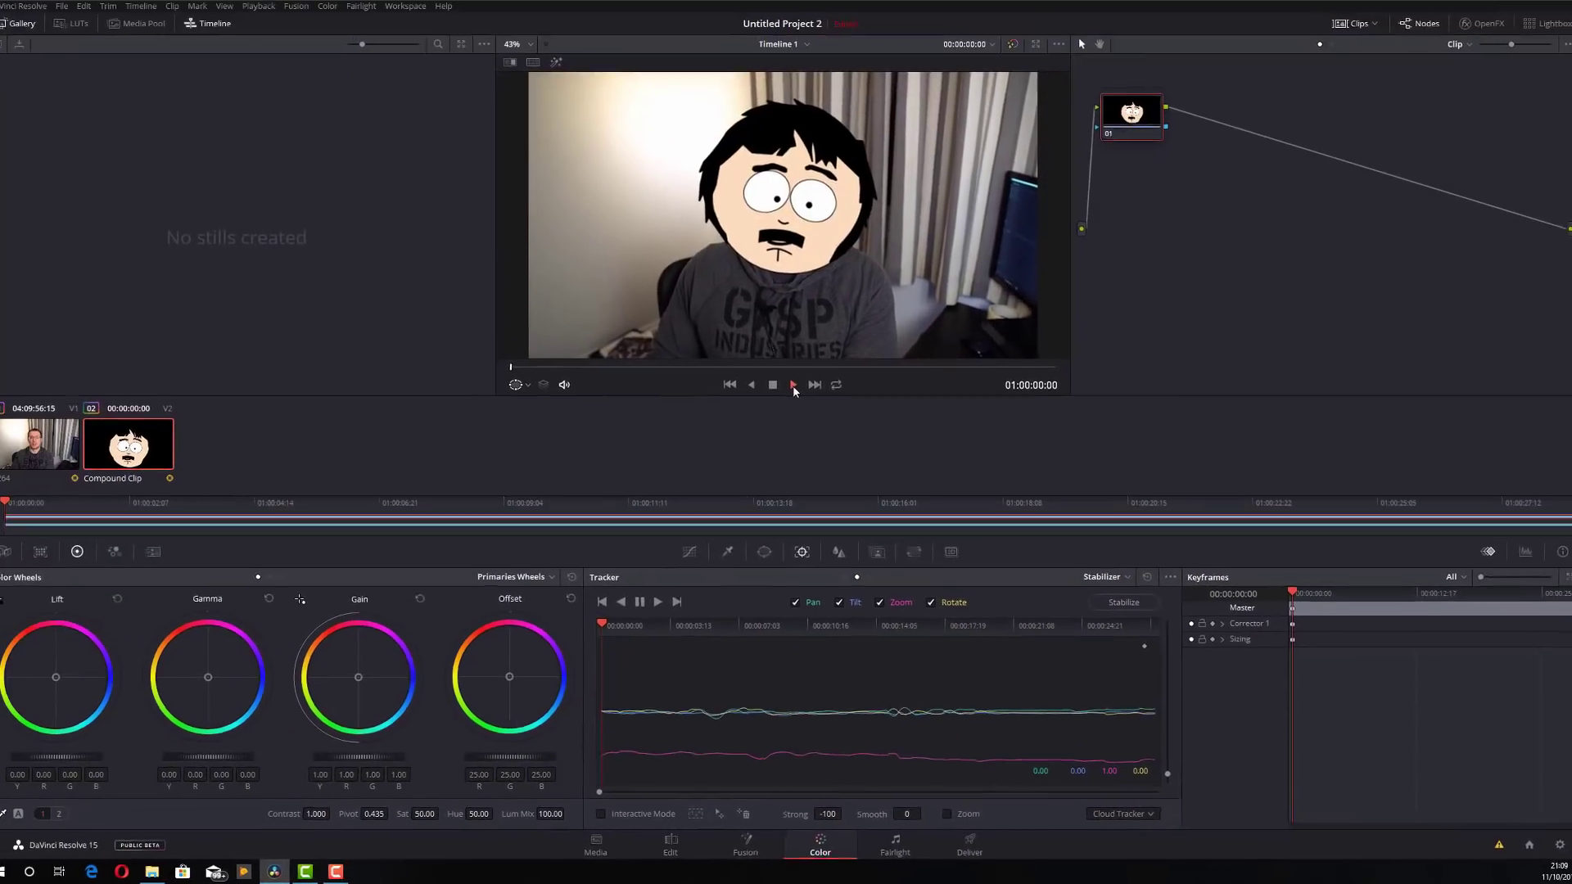
click(796, 394)
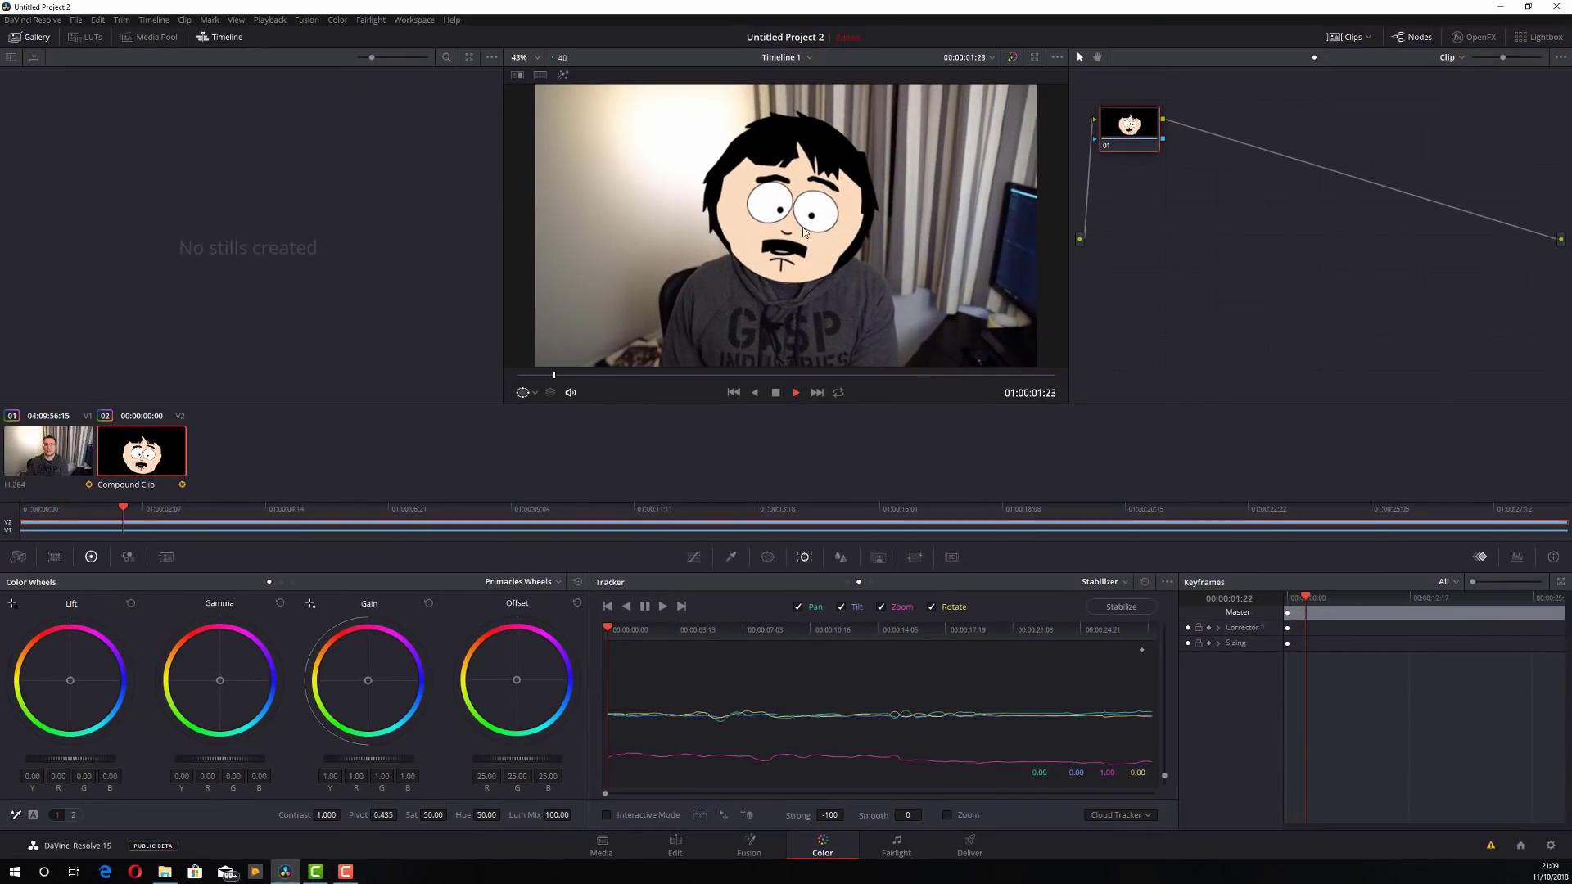
click(776, 392)
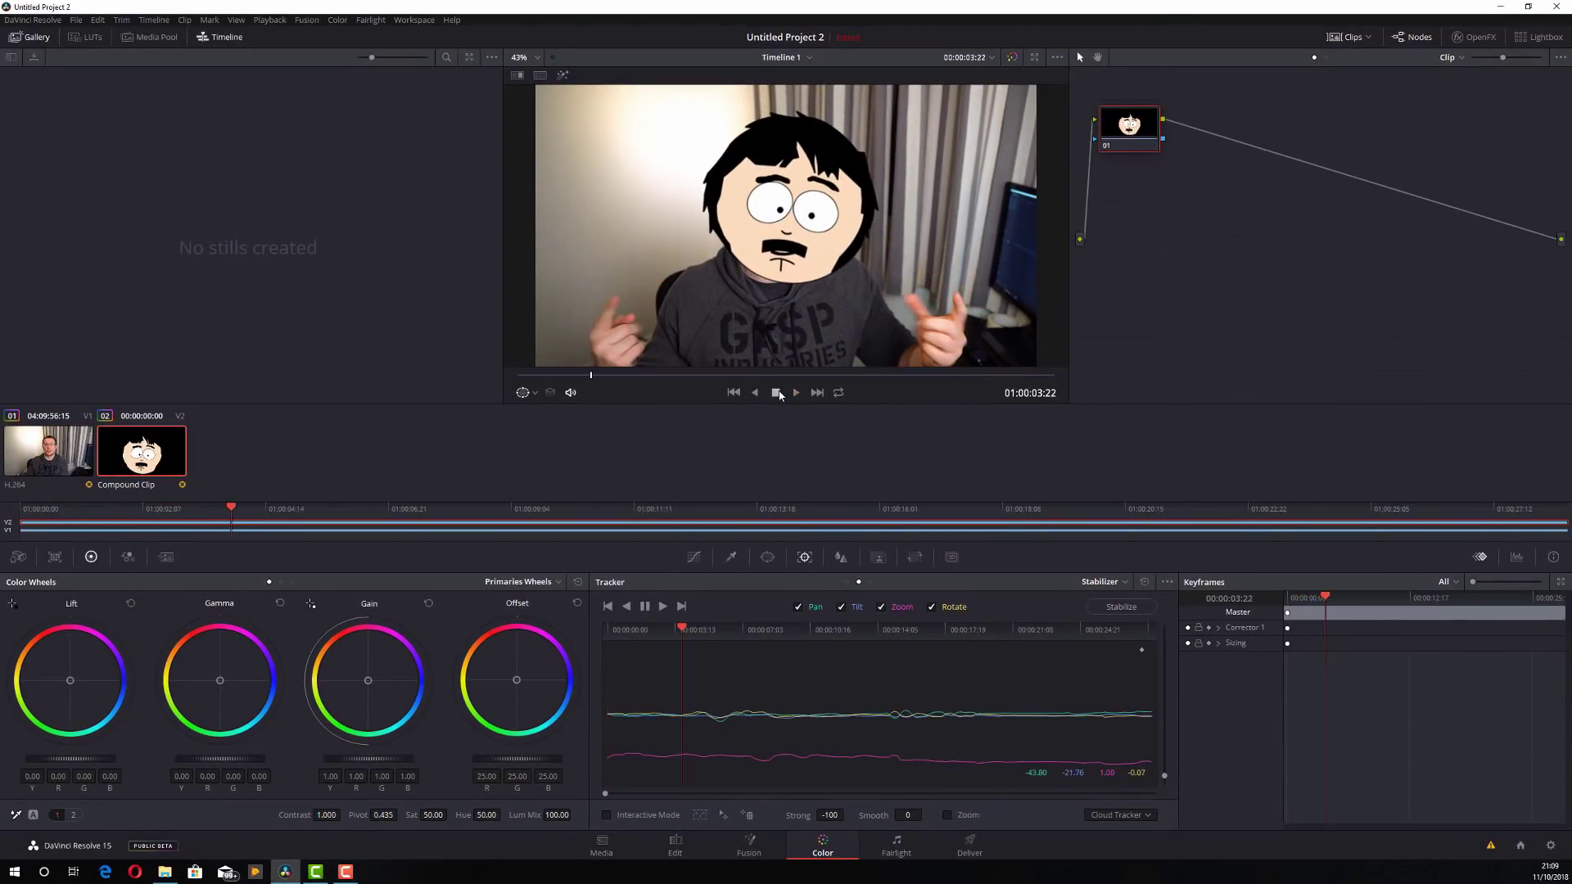
drag(228, 513, 20, 509)
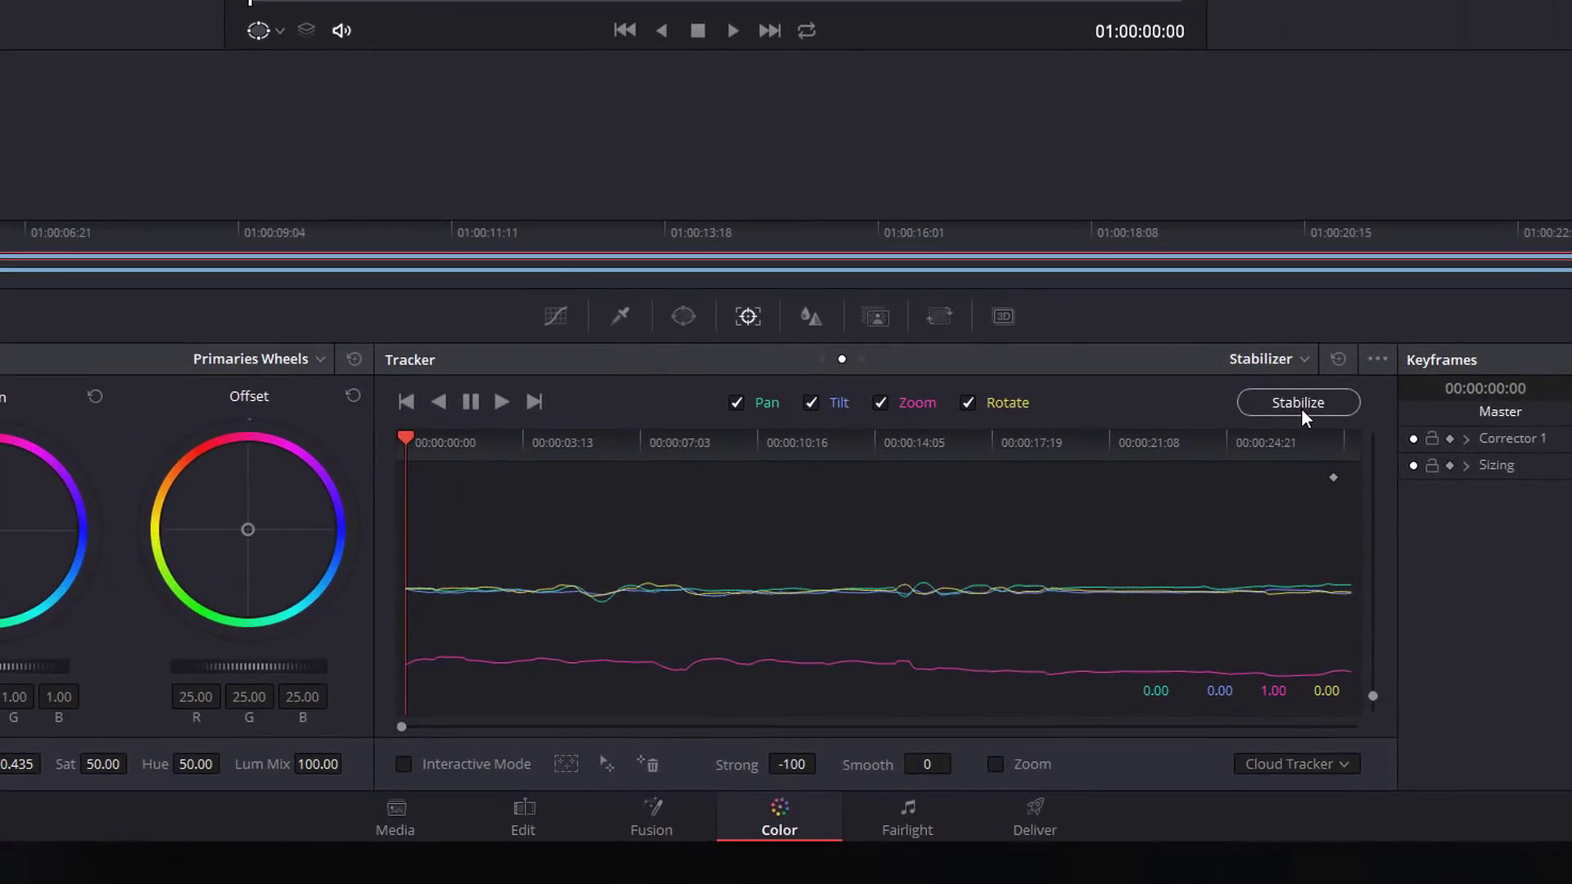
- Stabilize the Compound Clip with the pasted track, then play it muted to review the cartoon heads
click(1305, 406)
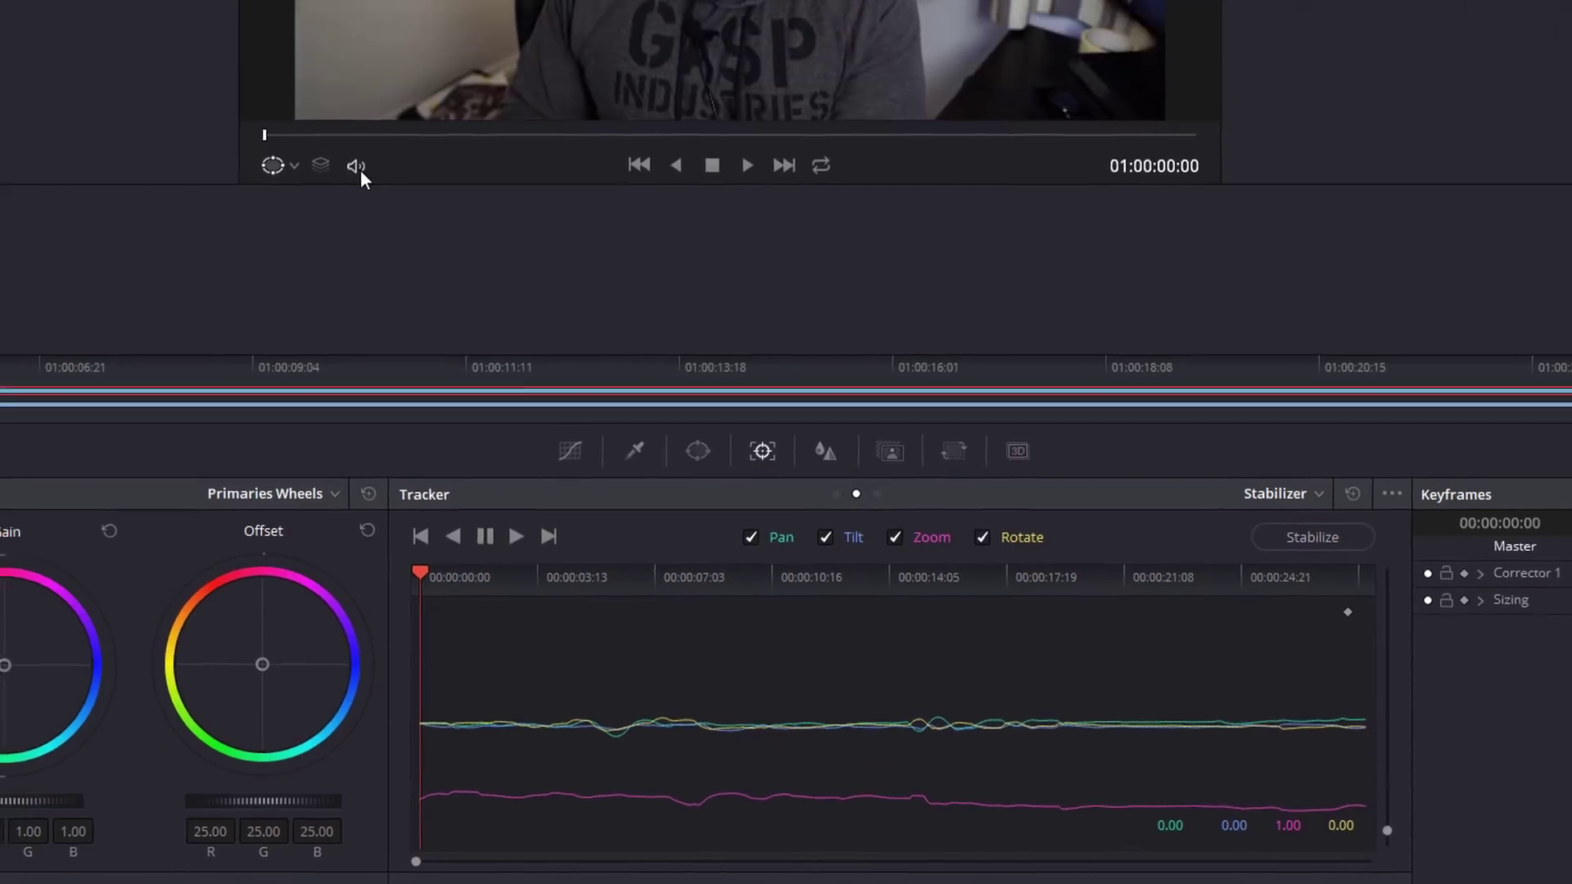
click(341, 31)
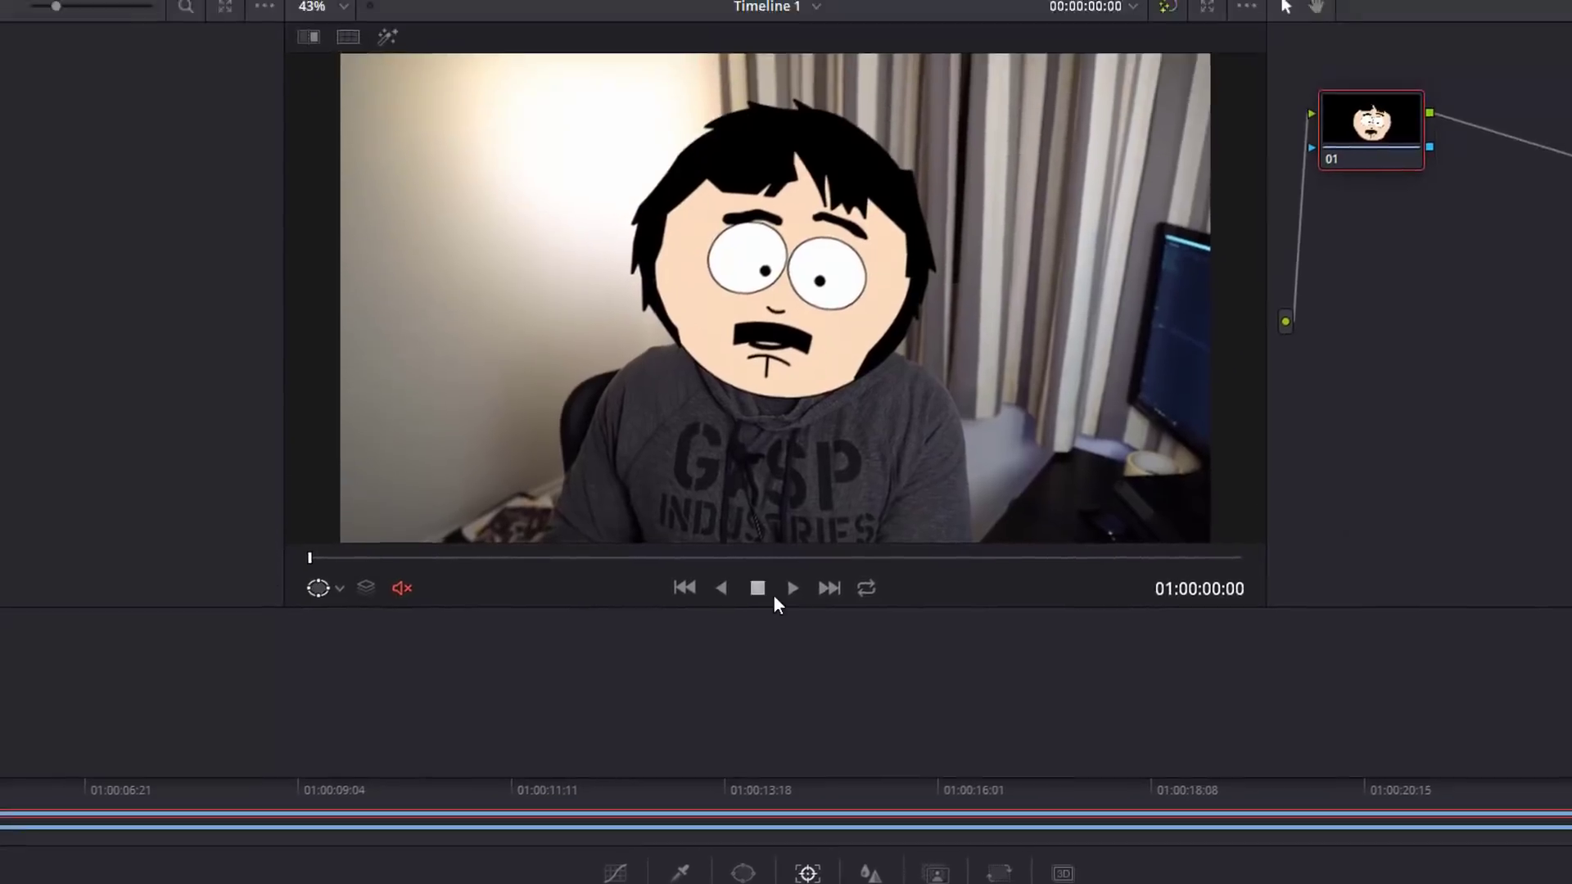
click(732, 31)
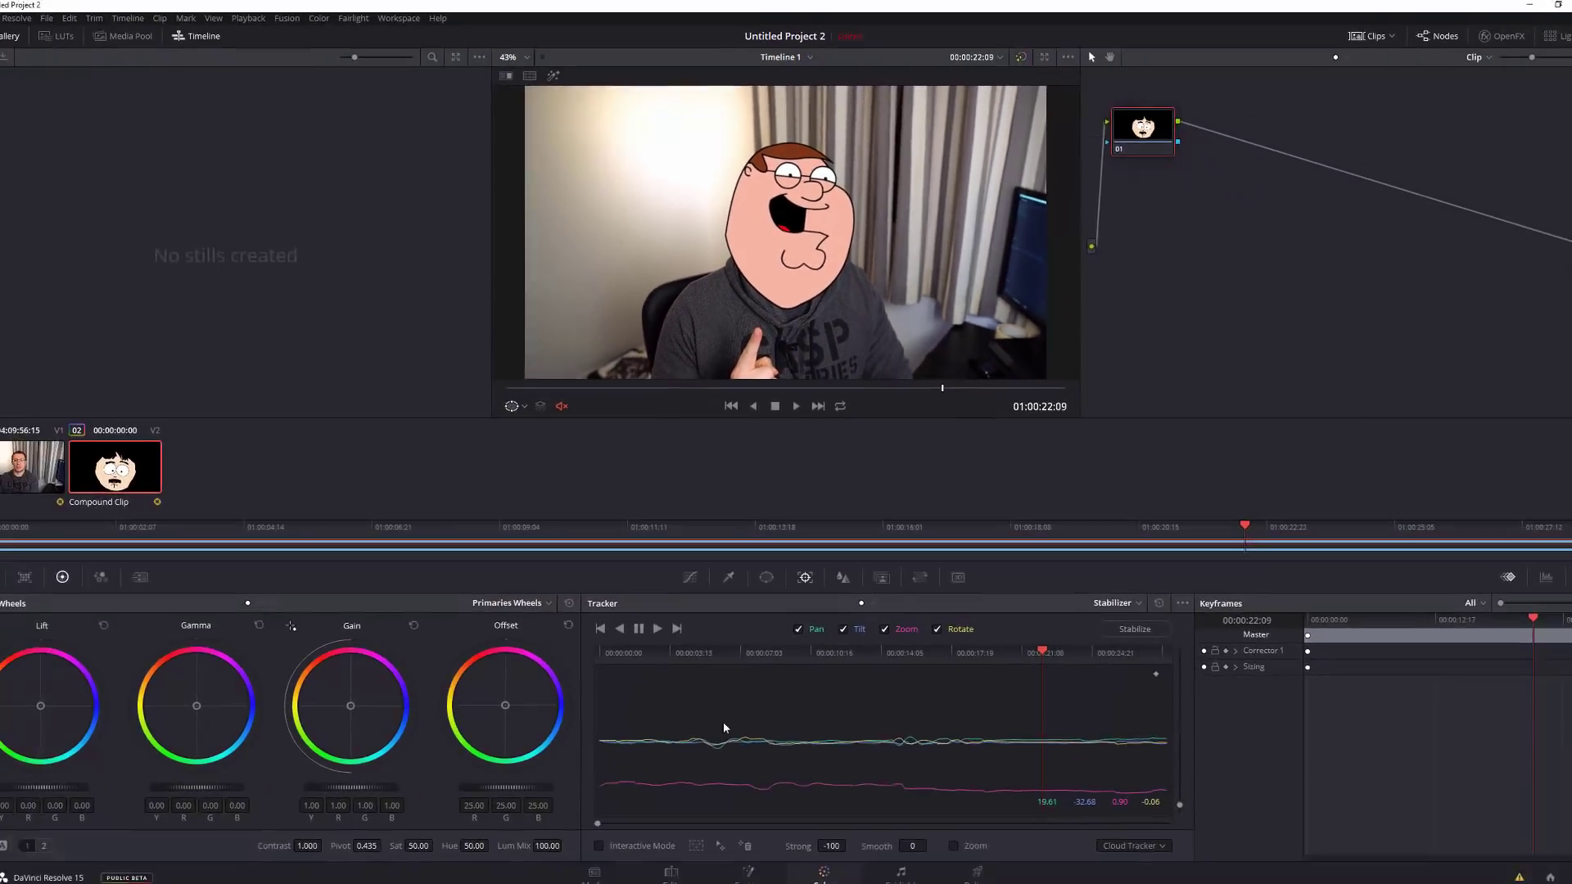
- Go to the Edit page with Shift+4 and deselect all timeline clips
key(shift+4)
click(829, 617)
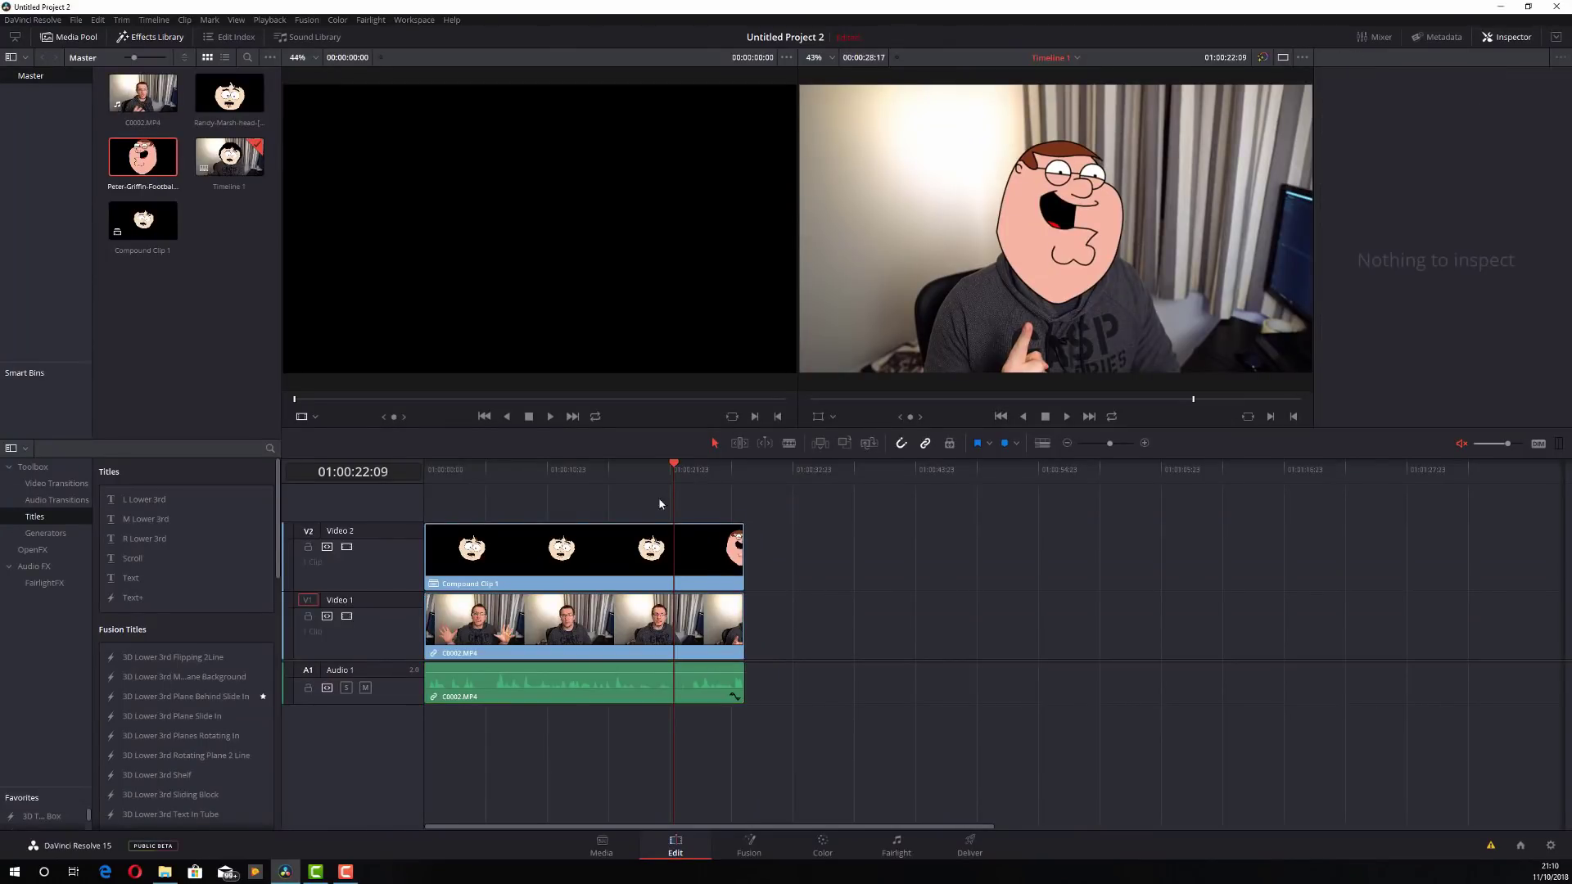